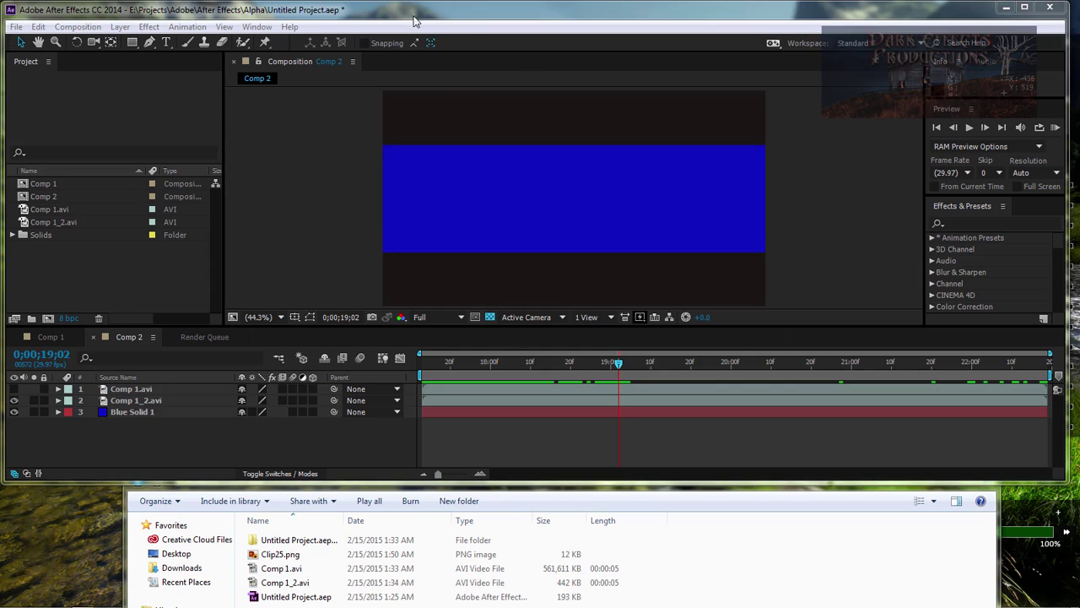
Scrub through the Comp 1 animation, then return to Comp 2 at 19;12
left_click(49, 337)
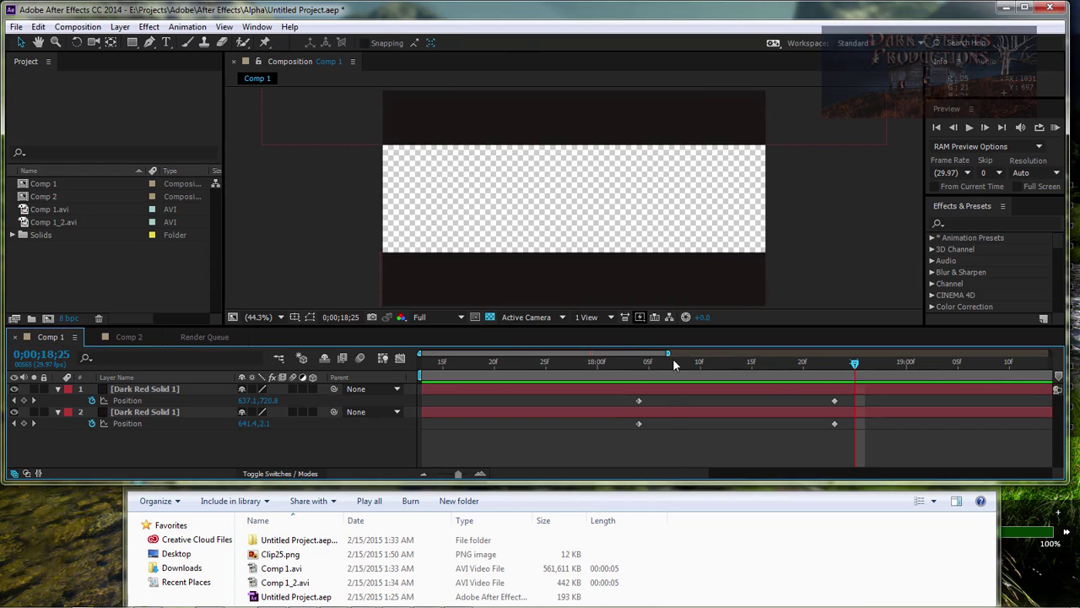
left_click_drag(673, 358, 864, 369)
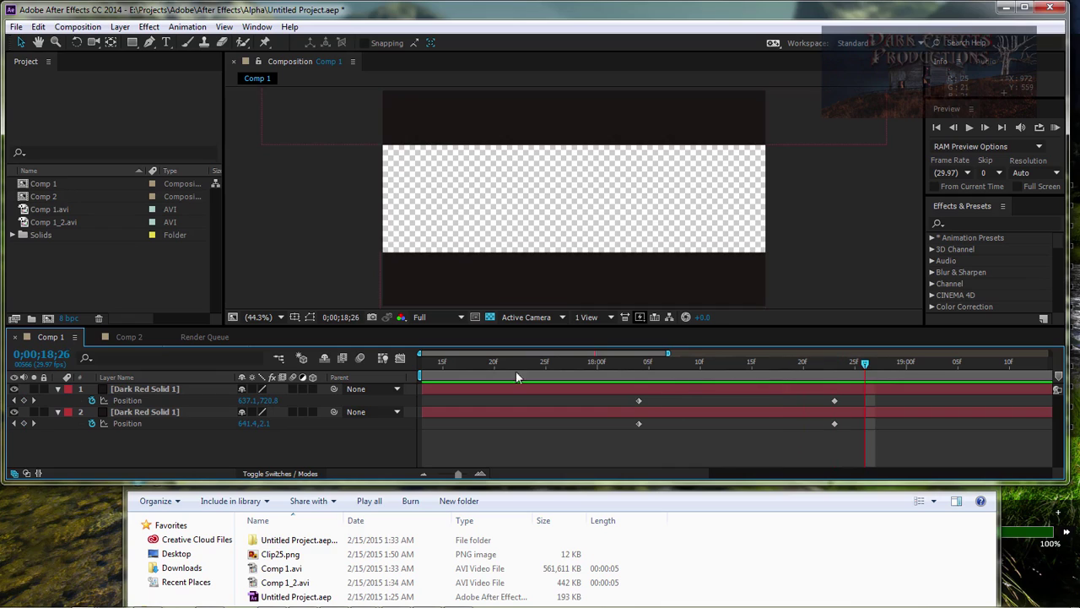
left_click(128, 337)
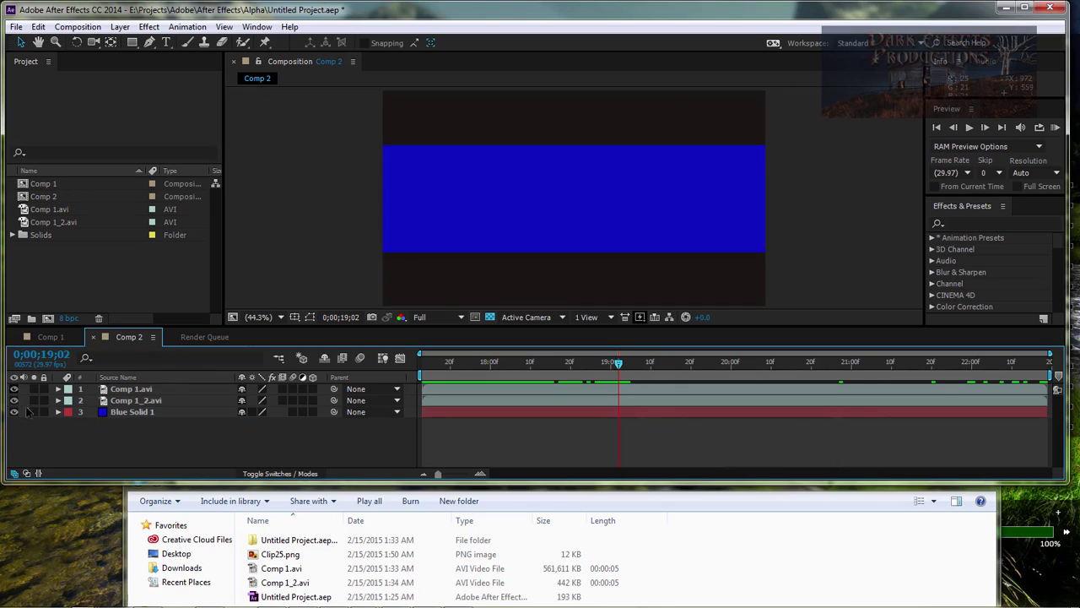
left_click(631, 365)
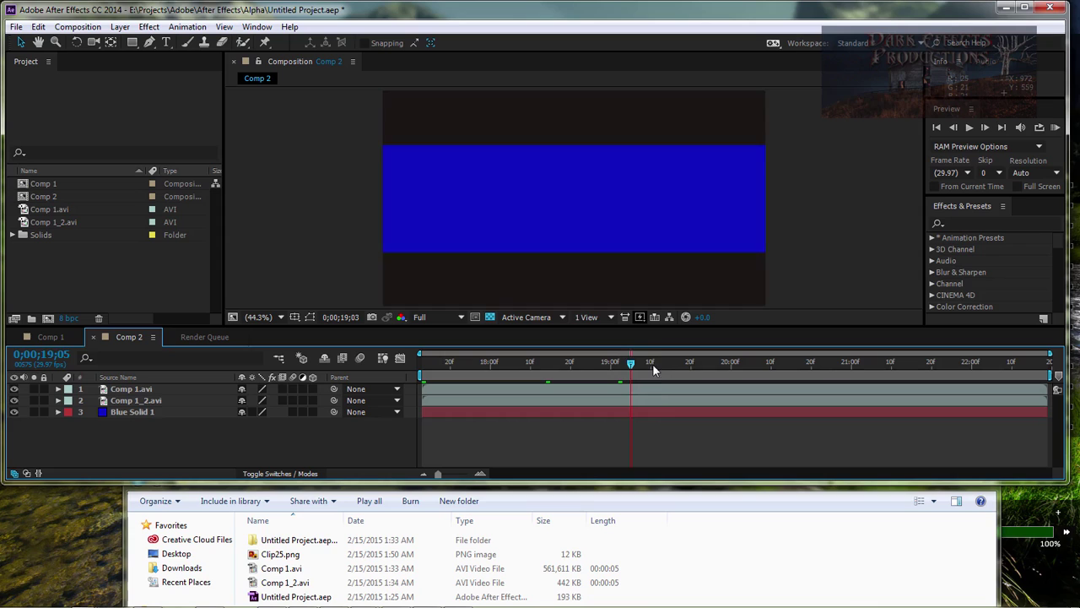
left_click(659, 365)
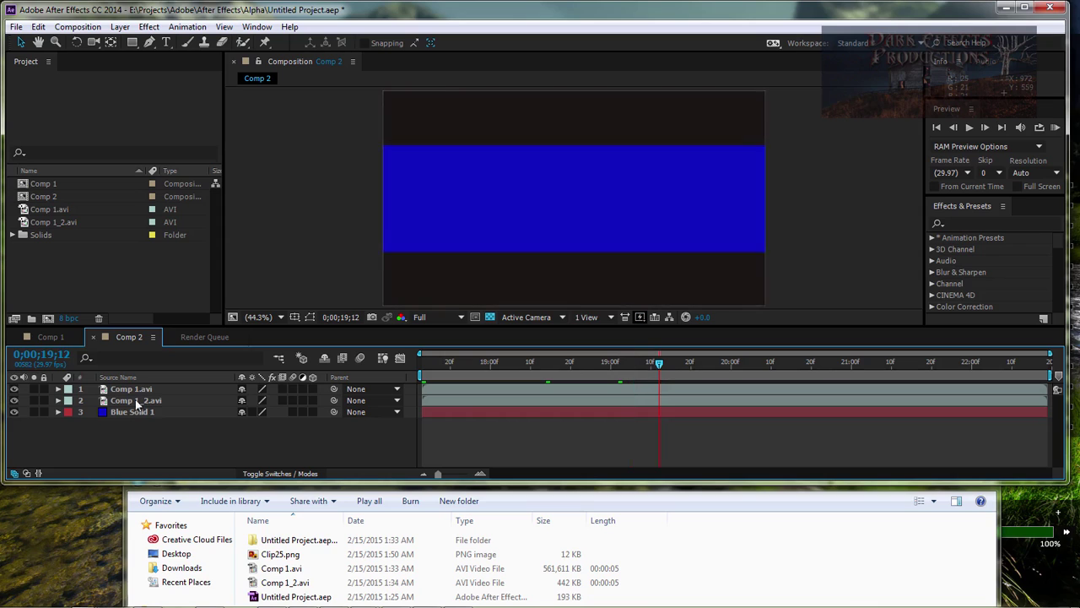
Turn on Comp 1_2.avi and toggle Blue Solid 1 off and on to check transparency
left_click(14, 412)
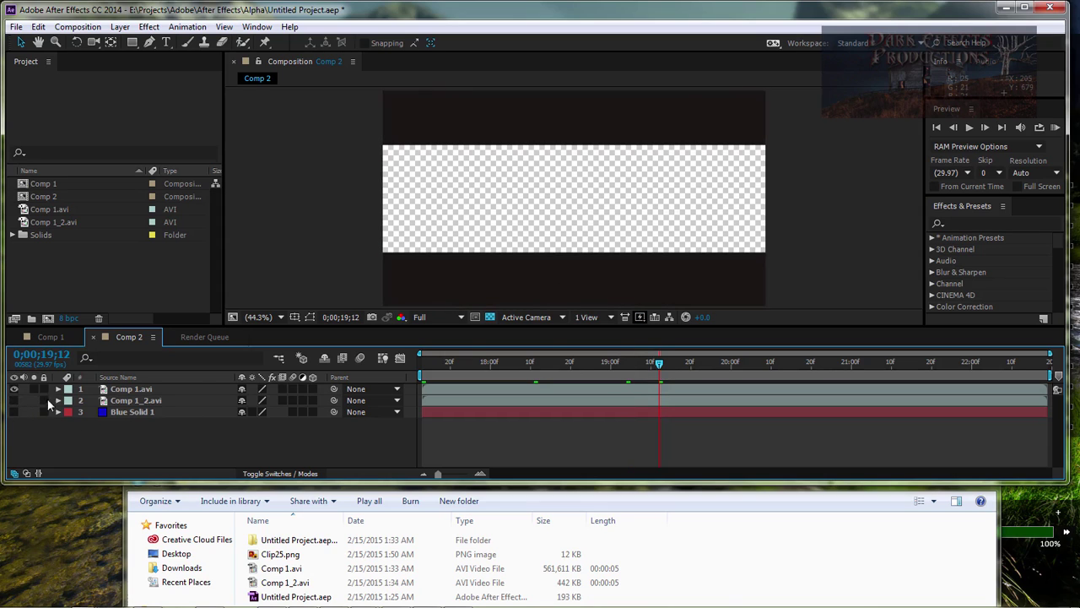
left_click(13, 400)
left_click(13, 411)
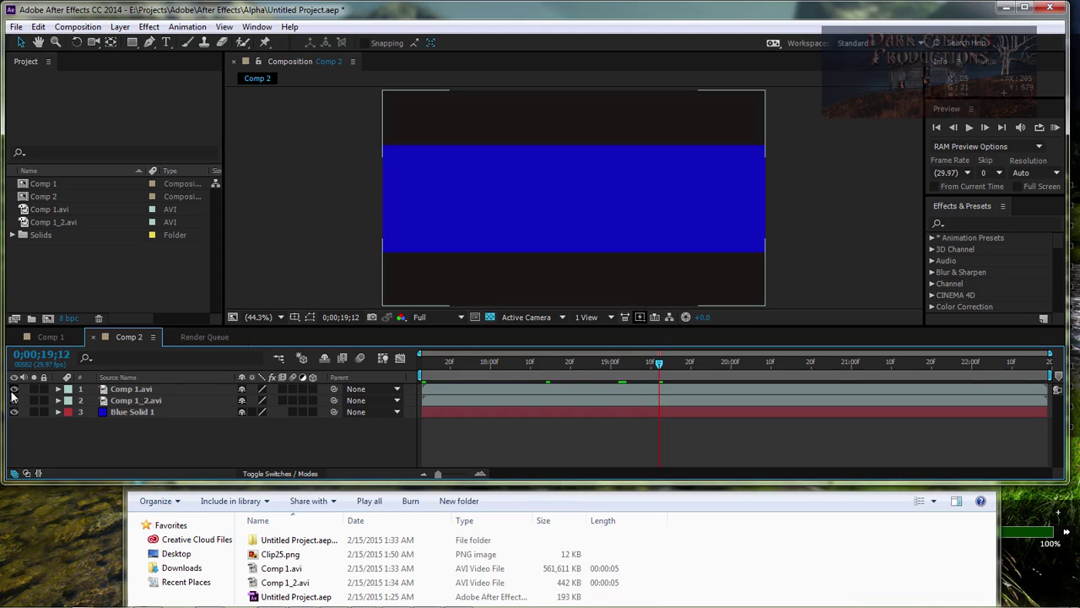
left_click(13, 412)
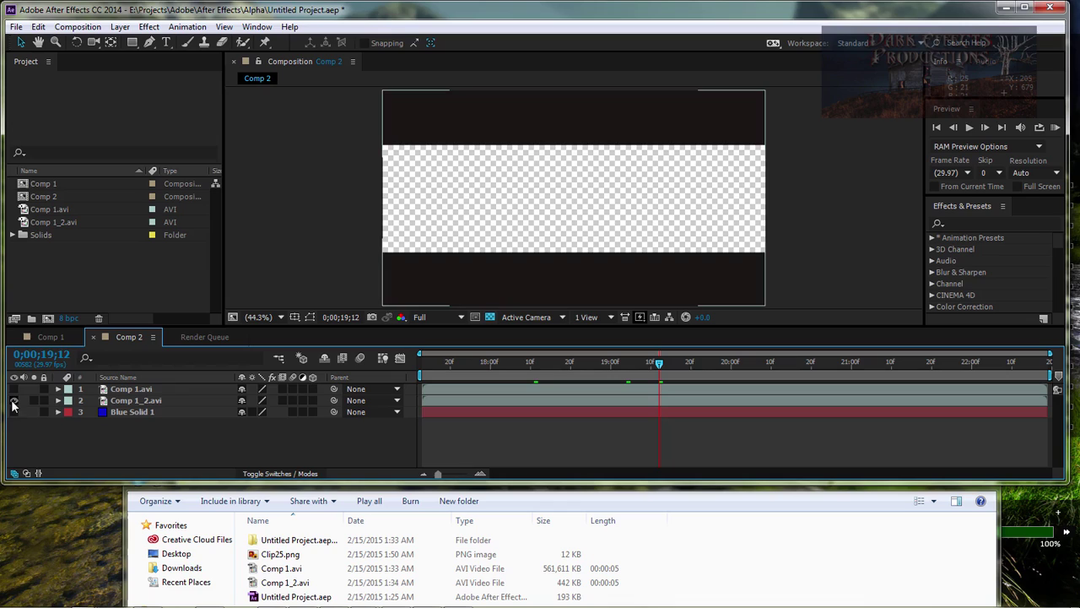
left_click(14, 412)
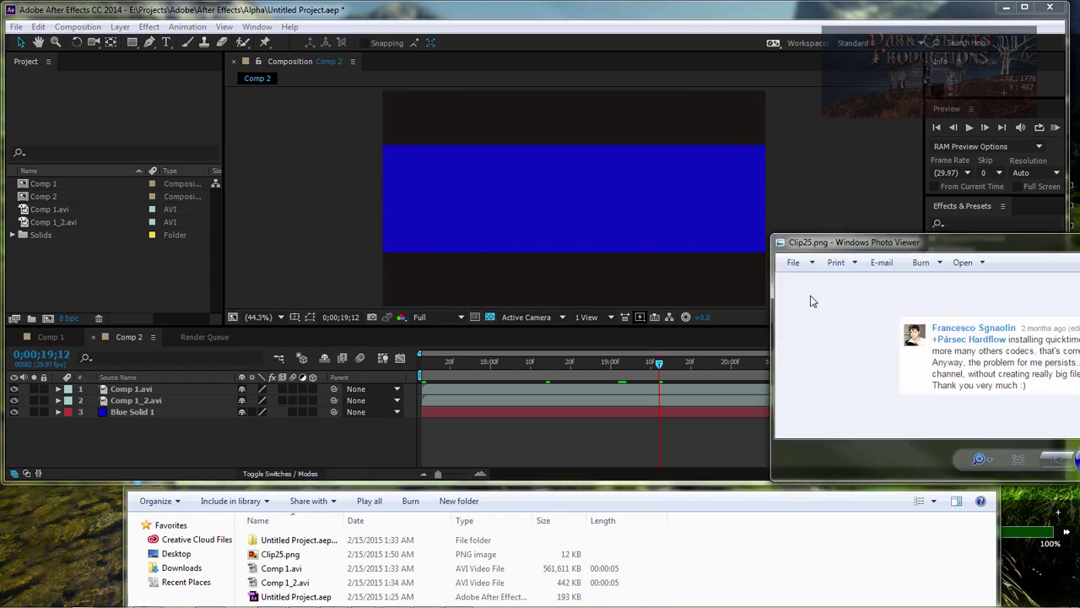
Move the Clip25.png comment about RGB+Alpha exports into view, read it, then close it
left_click_drag(813, 298, 680, 150)
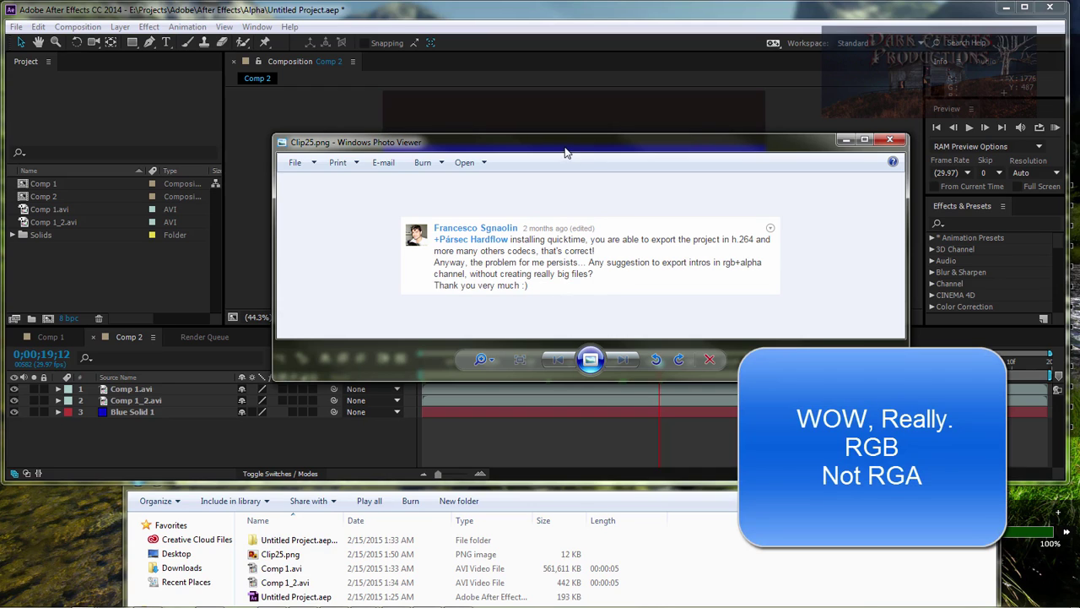
key("alt+F4")
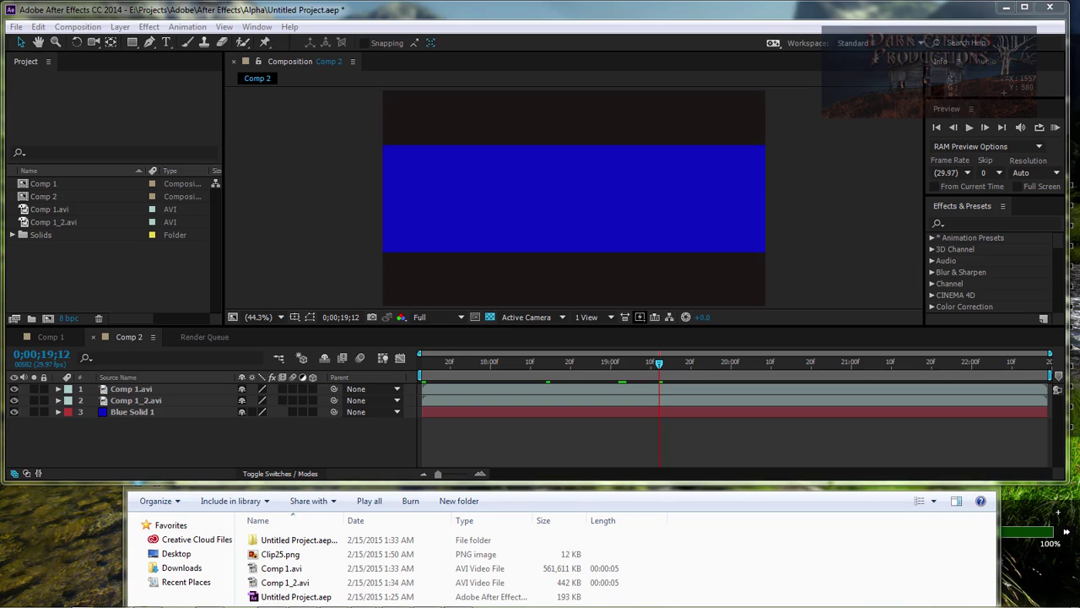
Read through the Lagarith Lossless Video Codec page, scrolling down and back up
left_click(297, 584)
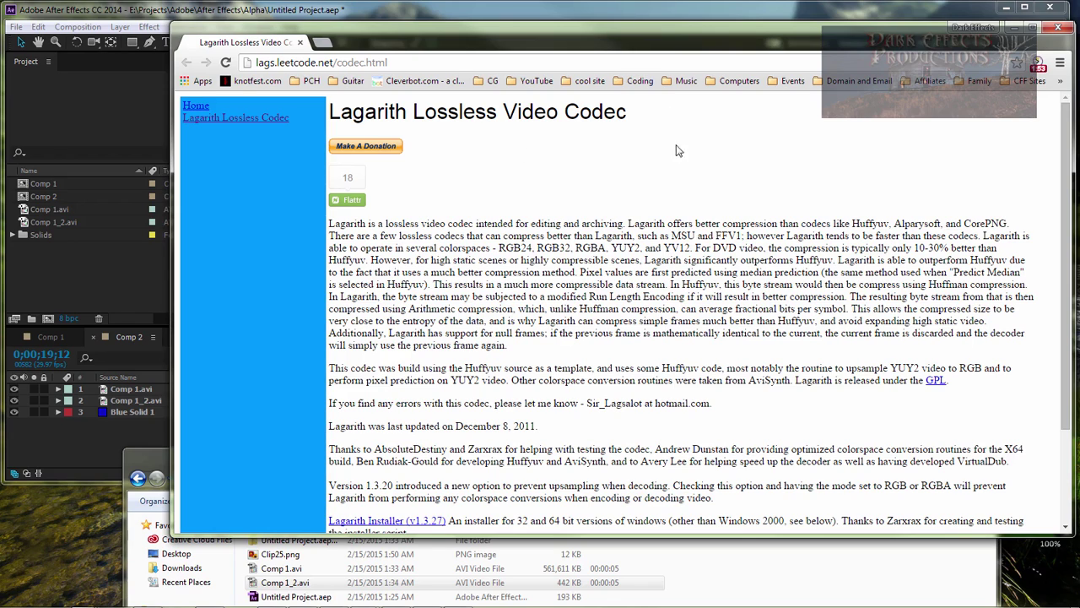
scroll(782, 184, "down", 2)
scroll(782, 184, "up", 2)
scroll(703, 207, "down", 3)
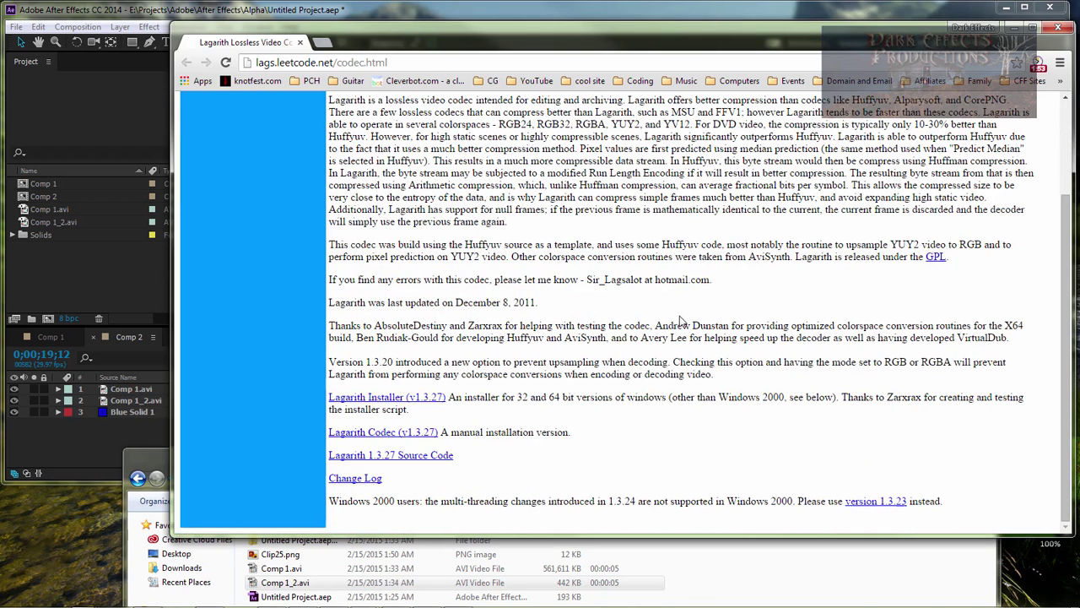
scroll(731, 291, "up", 3)
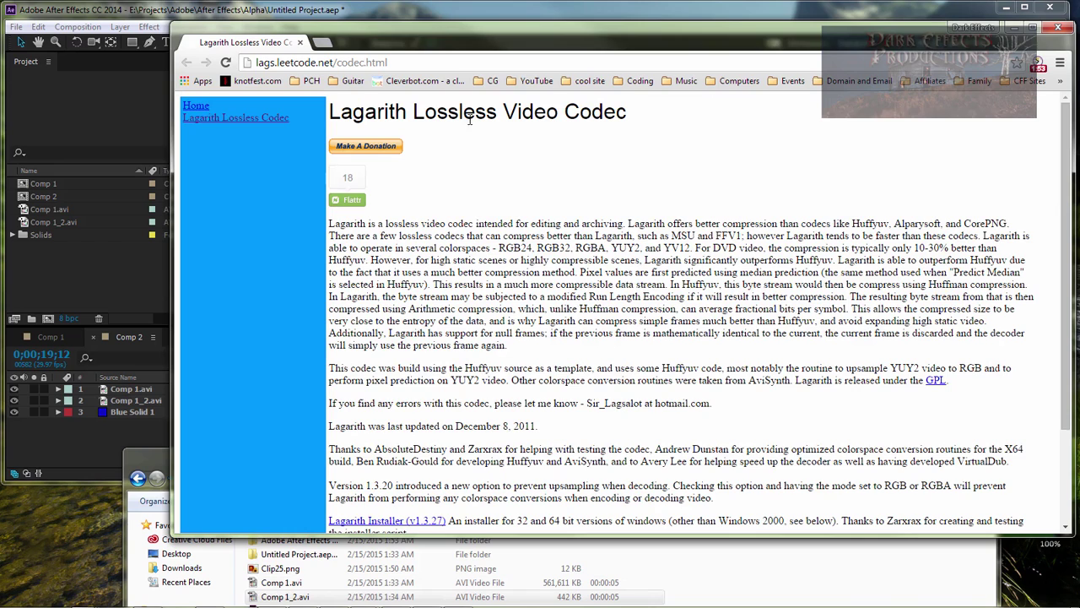
Minimize Chrome and, in After Effects, add Comp 1 to the Render Queue twice
left_click(1012, 28)
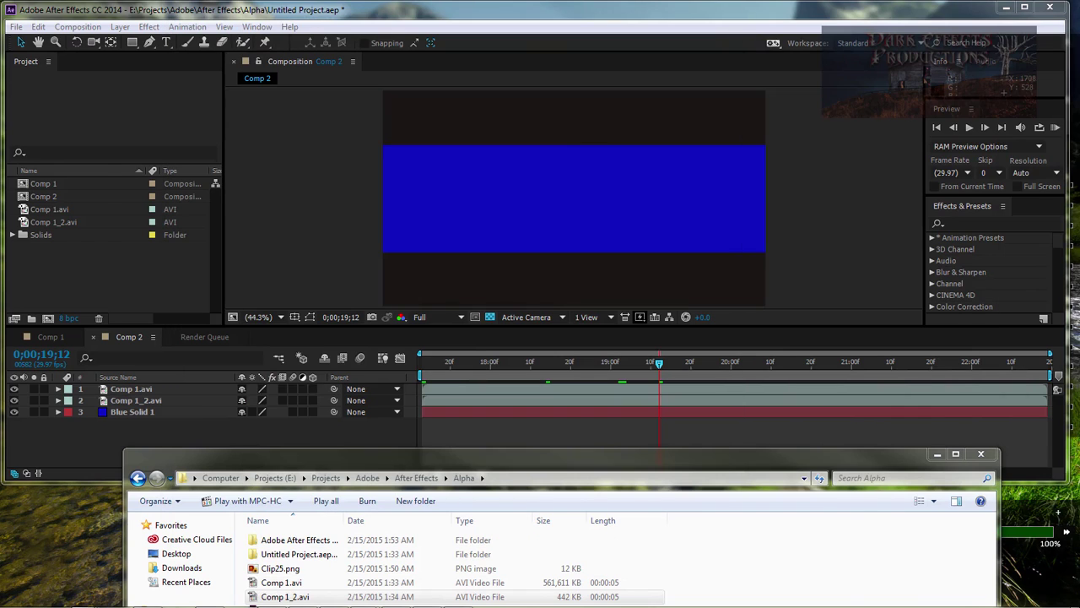
left_click(343, 13)
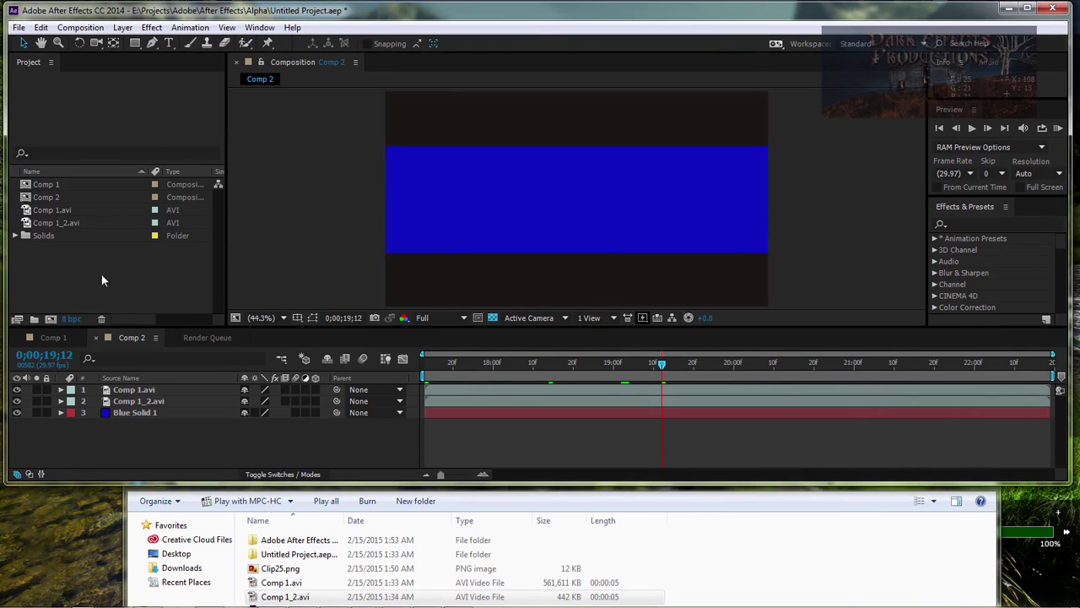
left_click(49, 337)
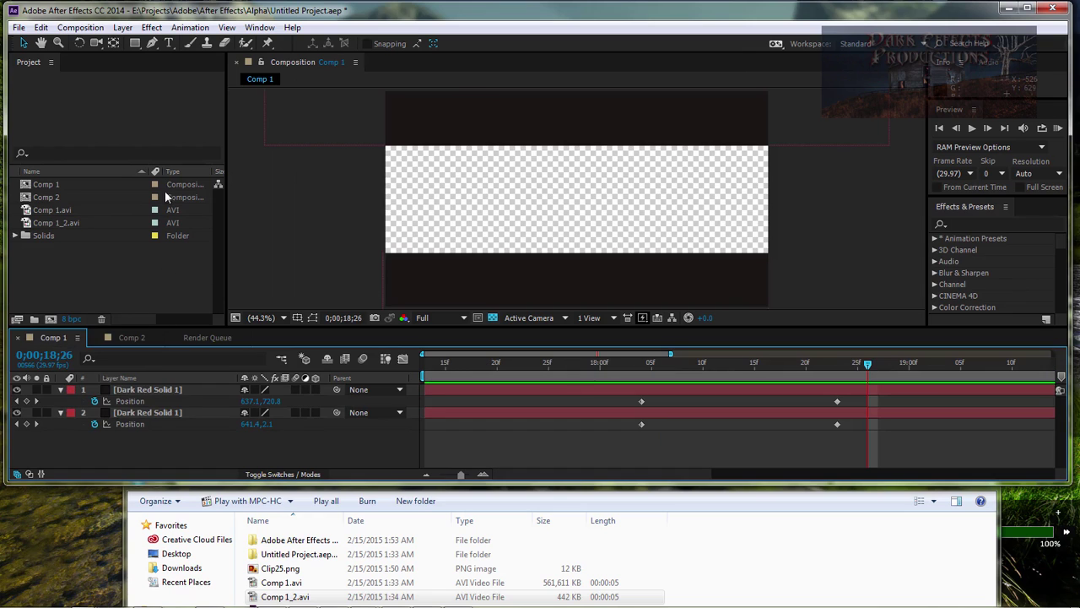
left_click(82, 28)
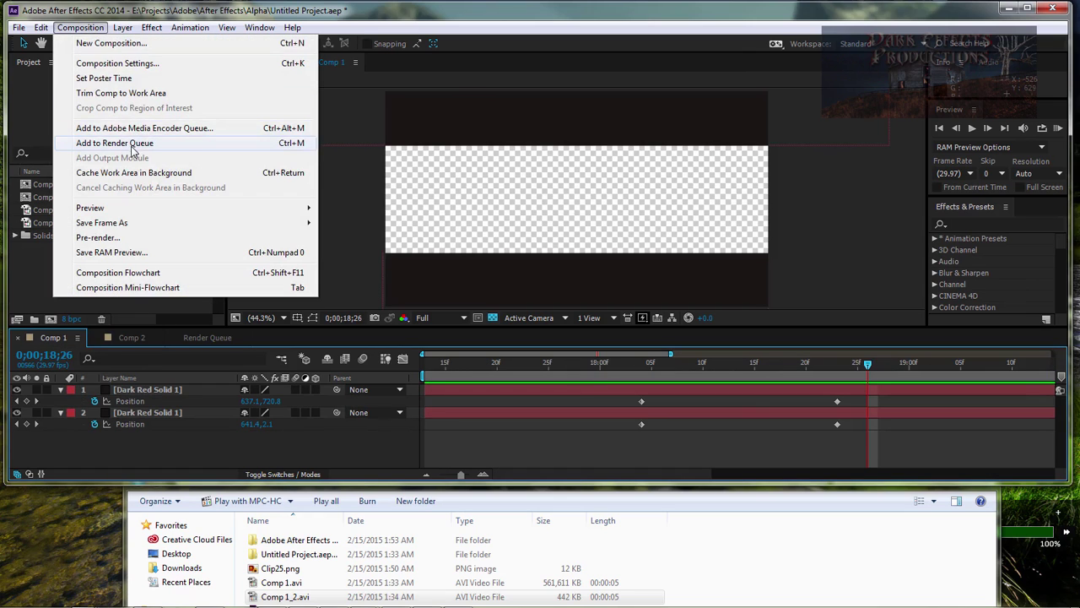
left_click(127, 143)
left_click(51, 338)
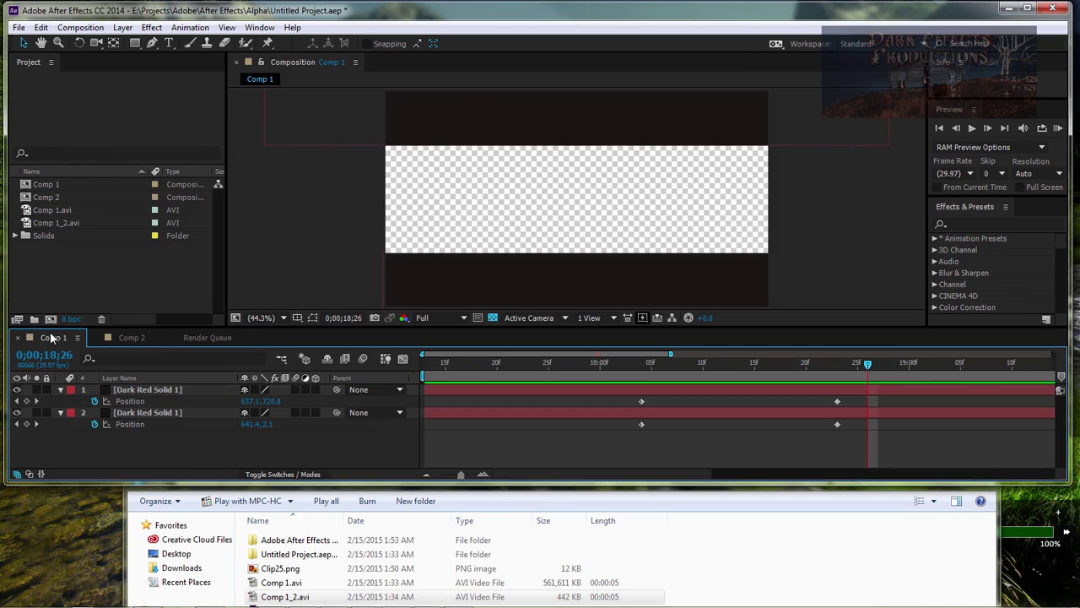
left_click(77, 27)
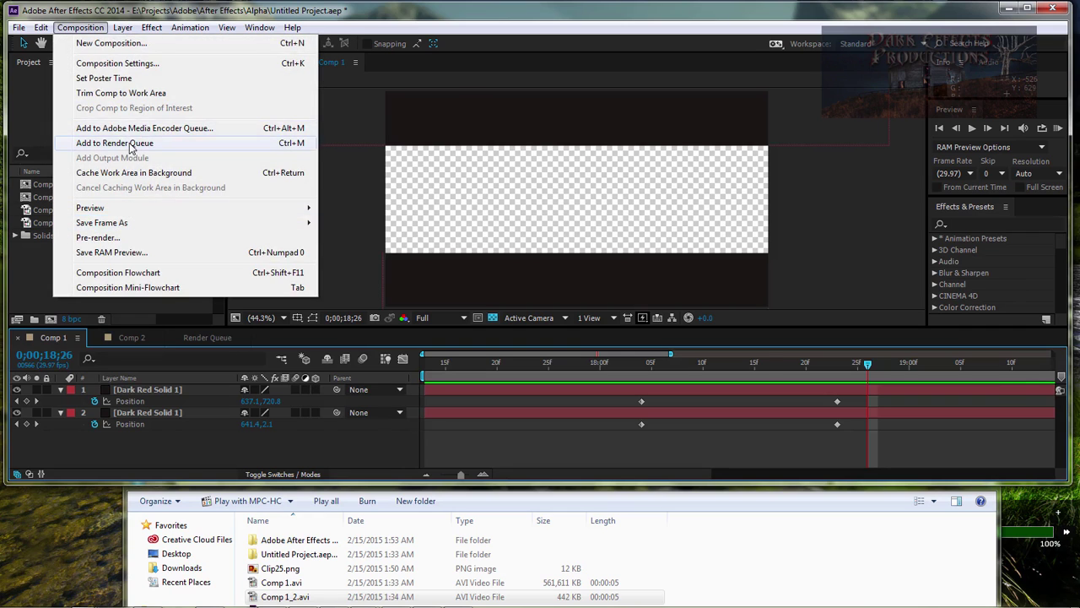
left_click(131, 143)
Set the first Comp 1 render to RGB + Alpha channels, saved as AVI RGB-Alpha.avi
left_click(126, 428)
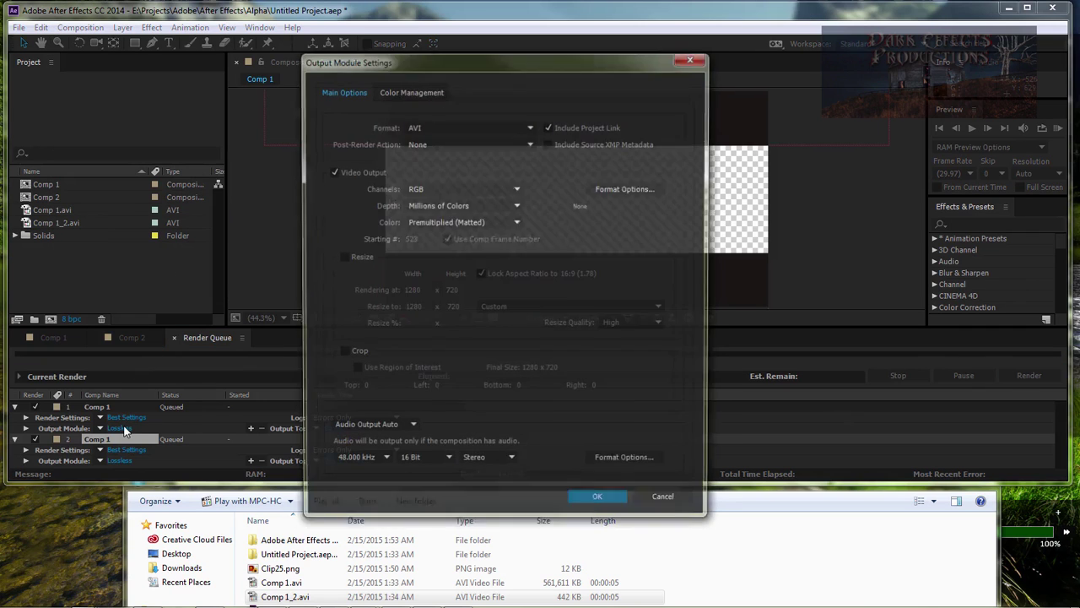
left_click(463, 188)
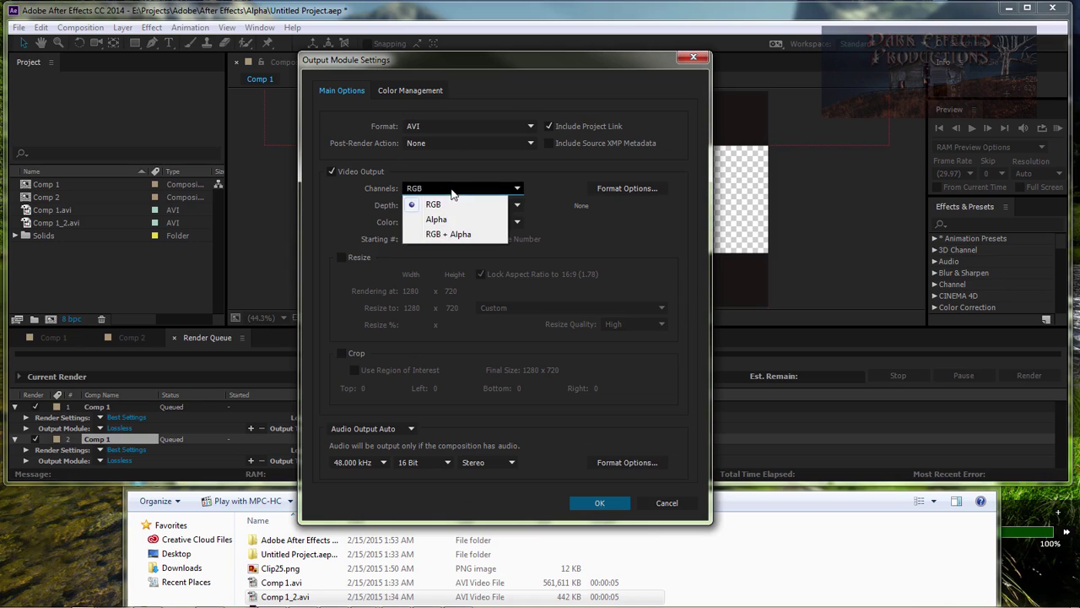
left_click(447, 236)
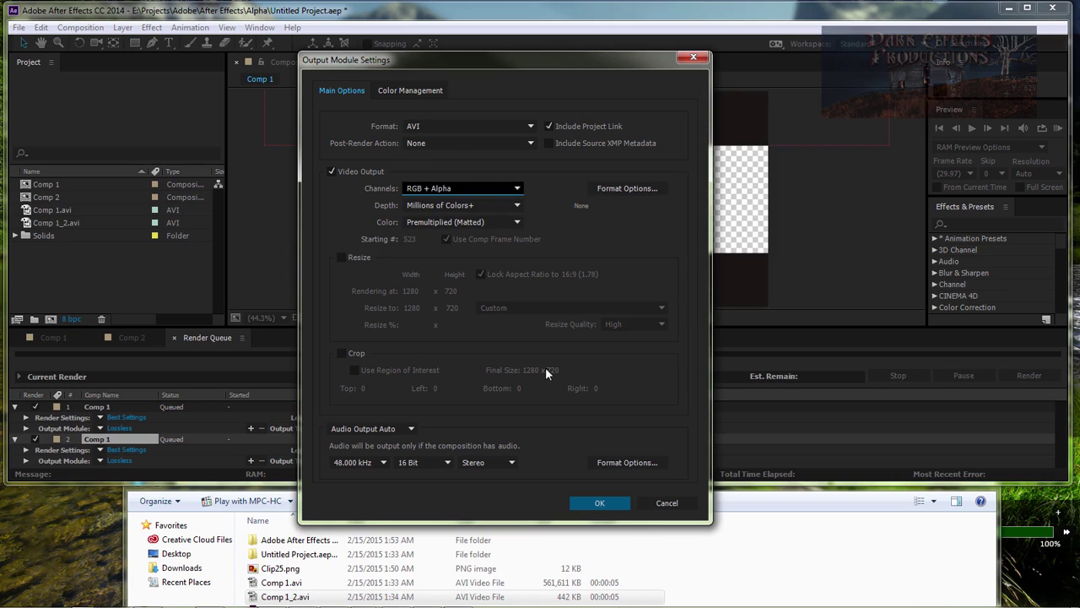
left_click(599, 503)
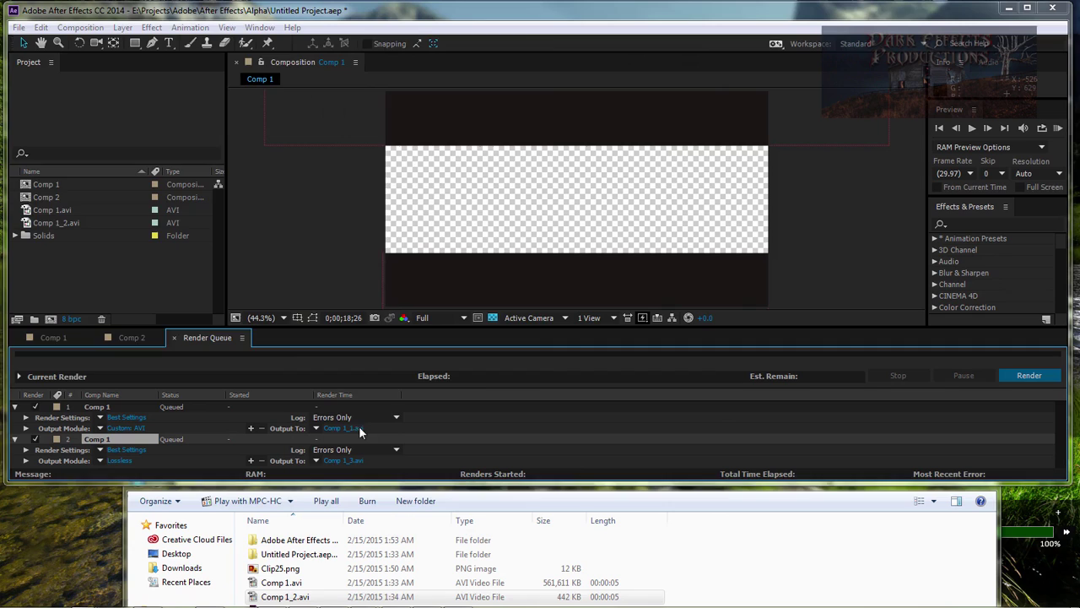
left_click(353, 430)
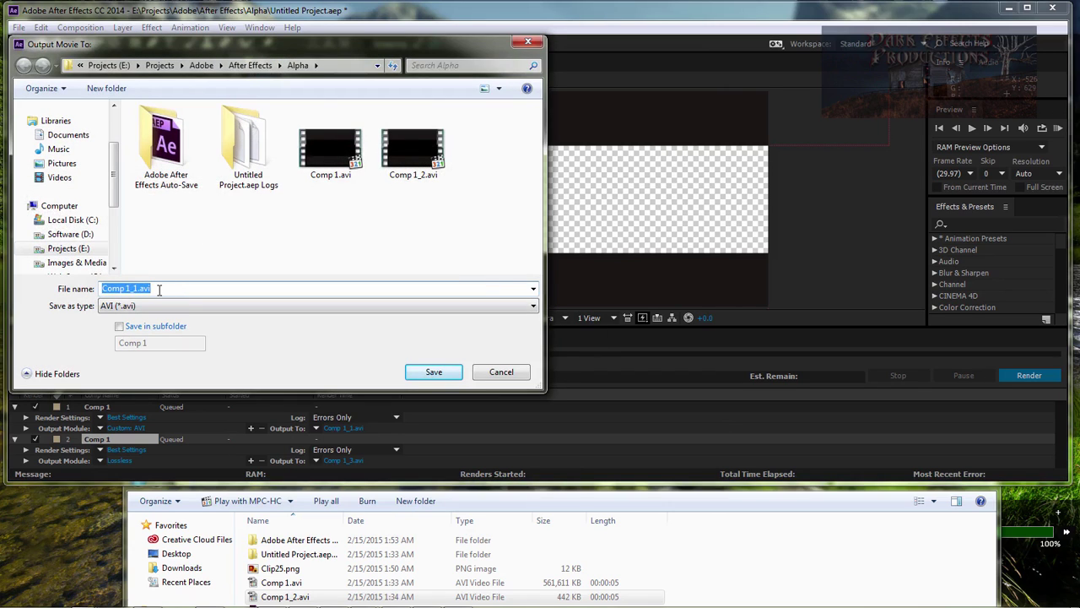
type("AVI RGB-Alpha")
left_click(439, 373)
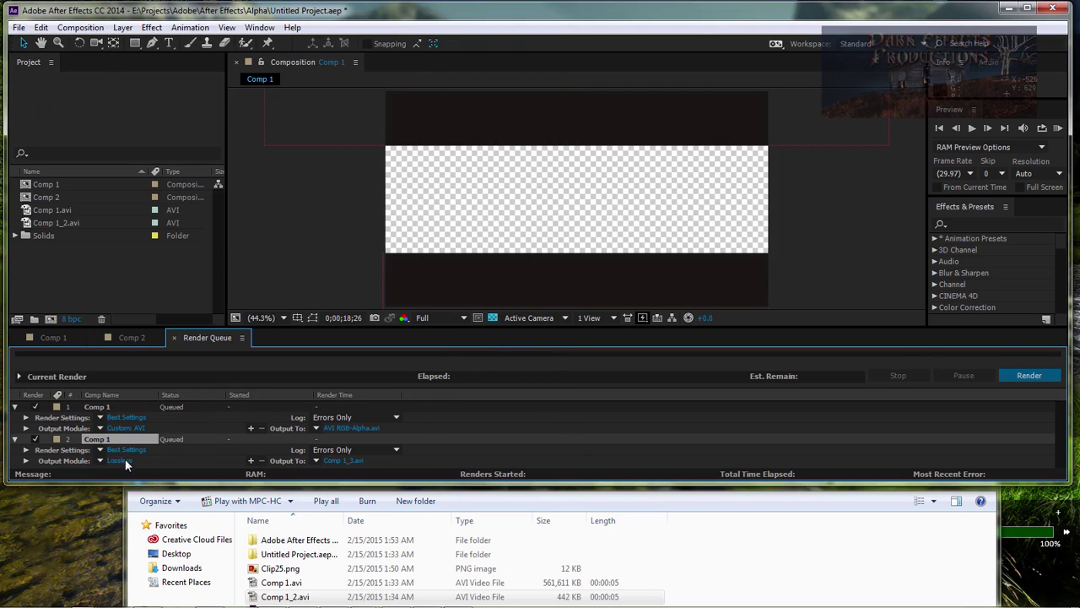
Set the second Comp 1 render's channels to RGB + Alpha
left_click(123, 461)
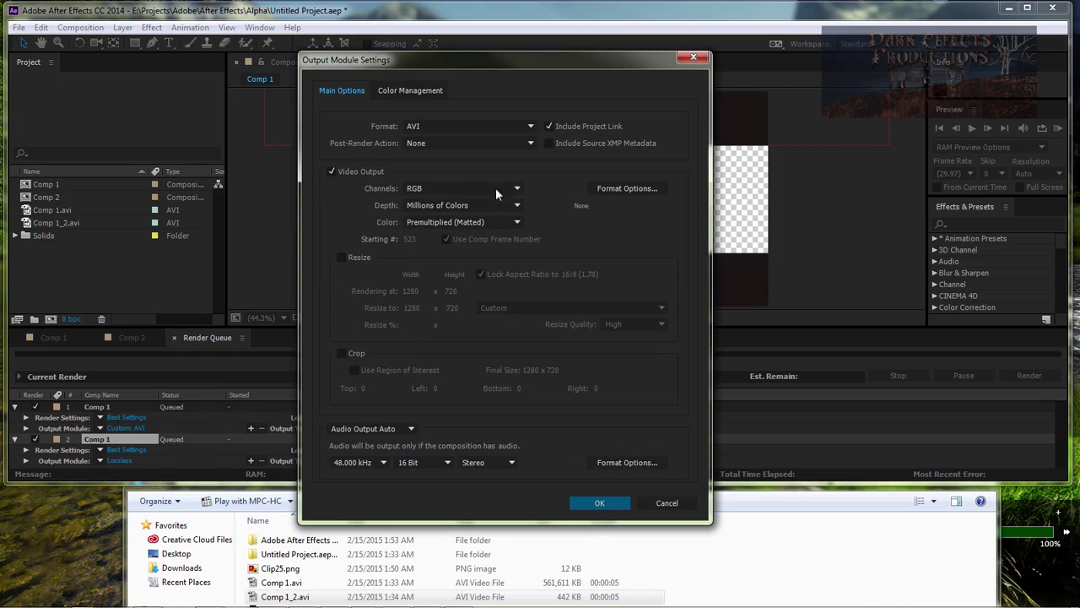
left_click(455, 188)
left_click(451, 234)
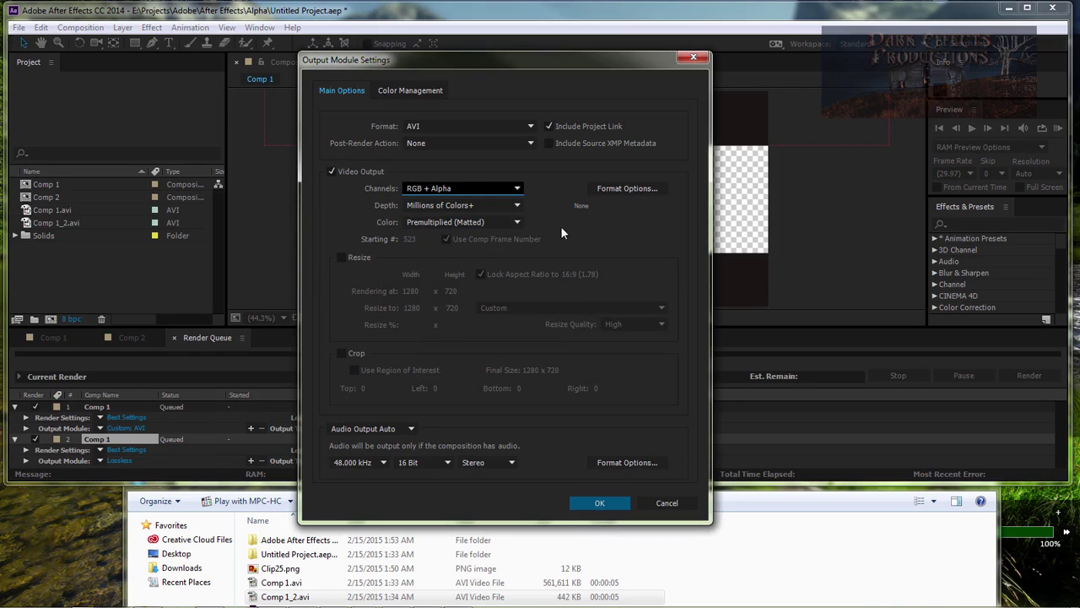
Set the second render's AVI codec to Lagarith Lossless Codec in RGBA mode
left_click(629, 187)
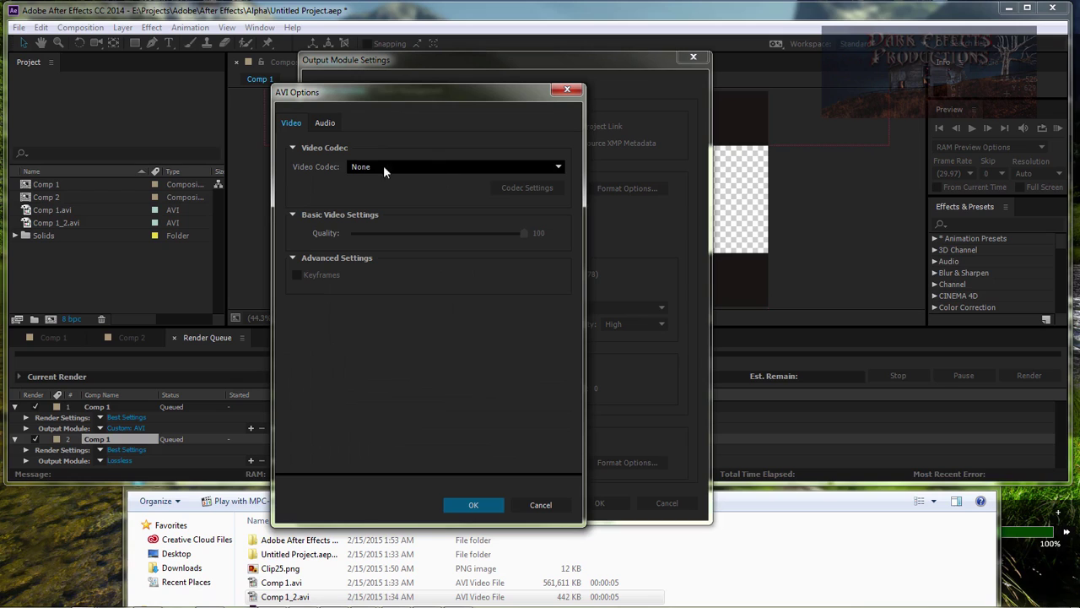
left_click(377, 171)
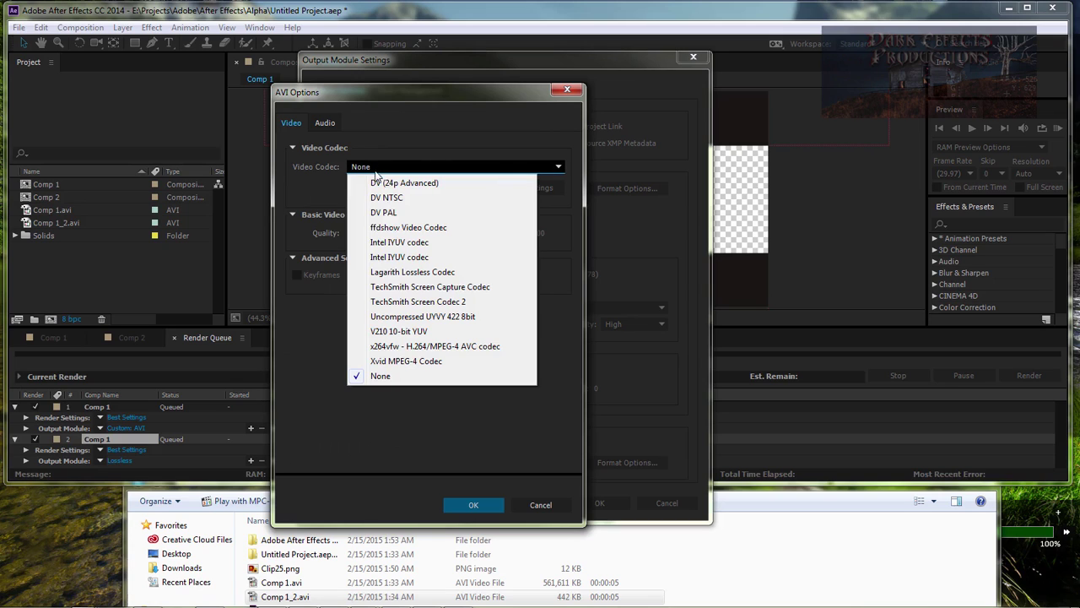
left_click(404, 271)
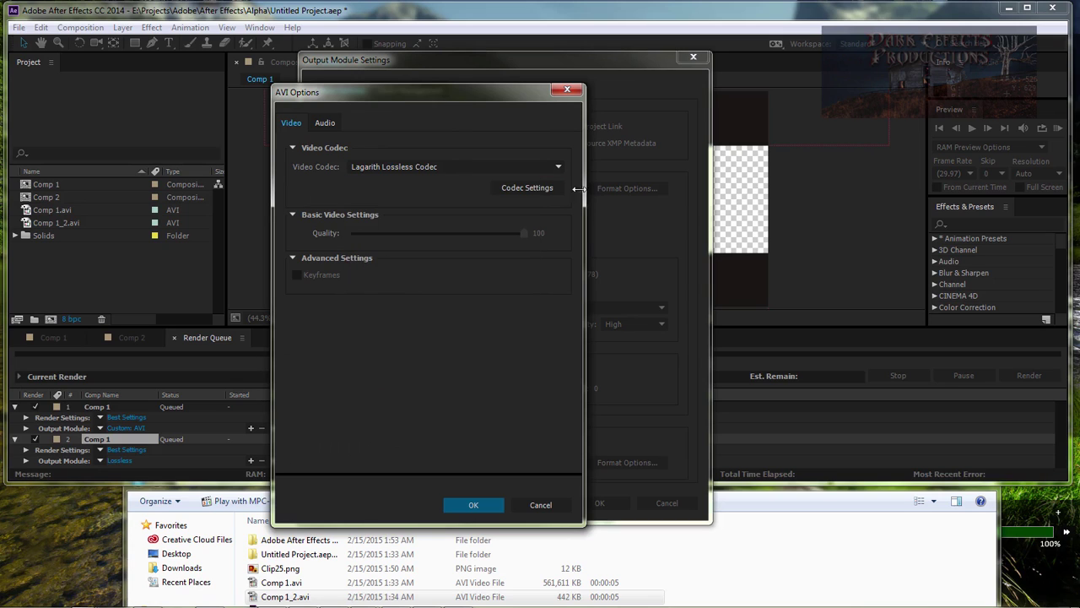
left_click(551, 194)
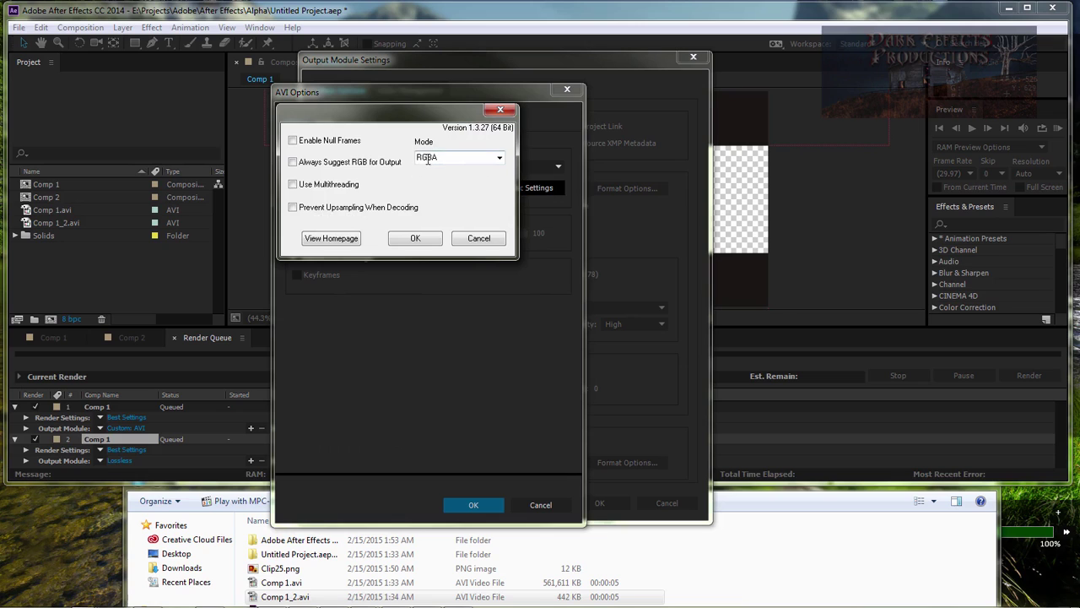
left_click(415, 238)
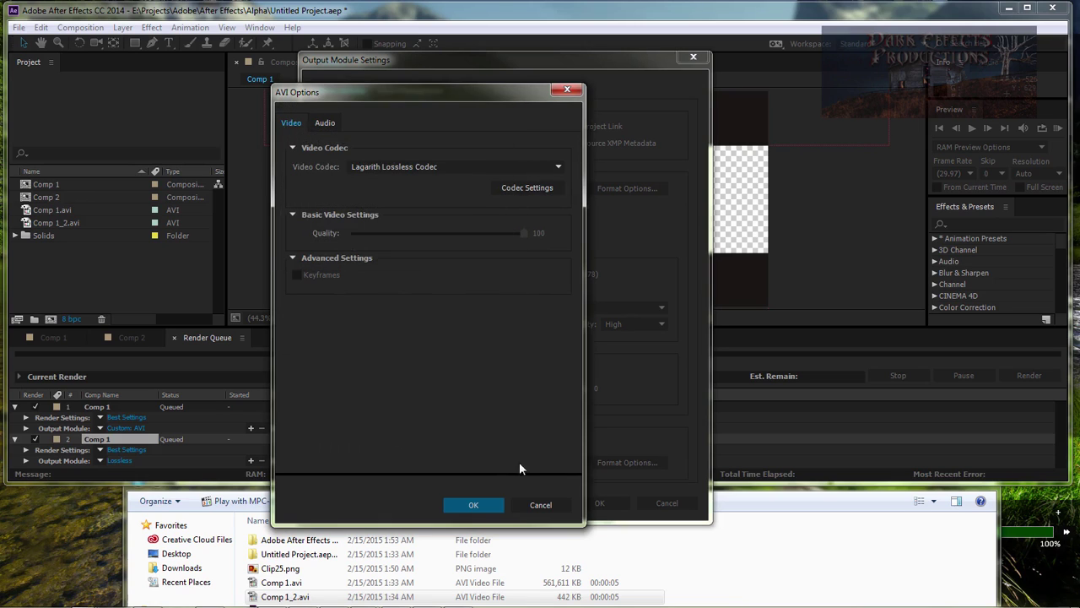
left_click(474, 506)
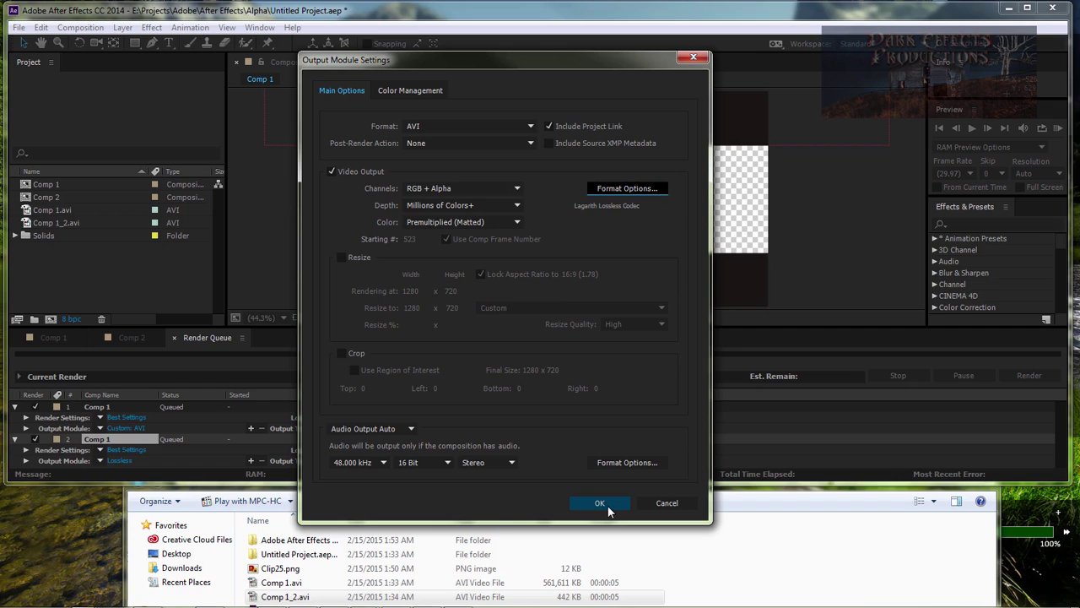
left_click(600, 503)
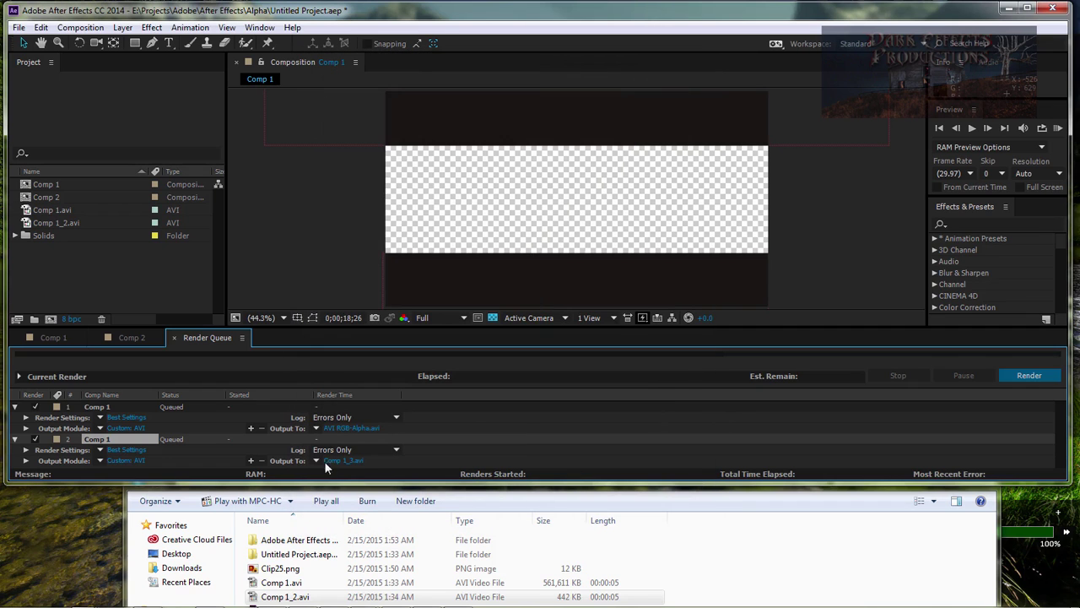
Name the second render's output file Lagarith.avi
left_click(343, 460)
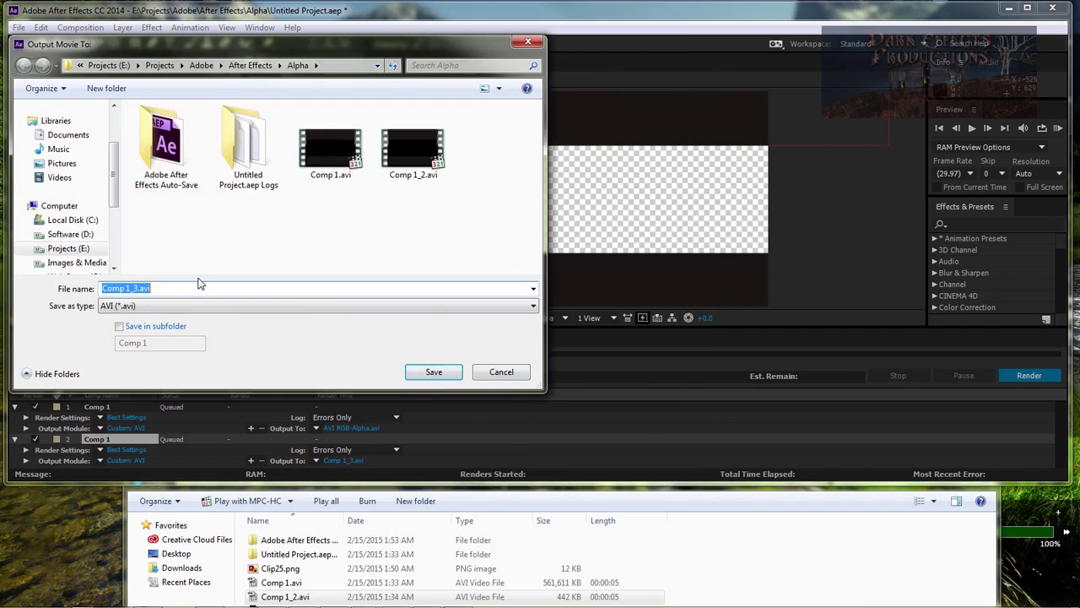
type("Lagarith")
key("Return")
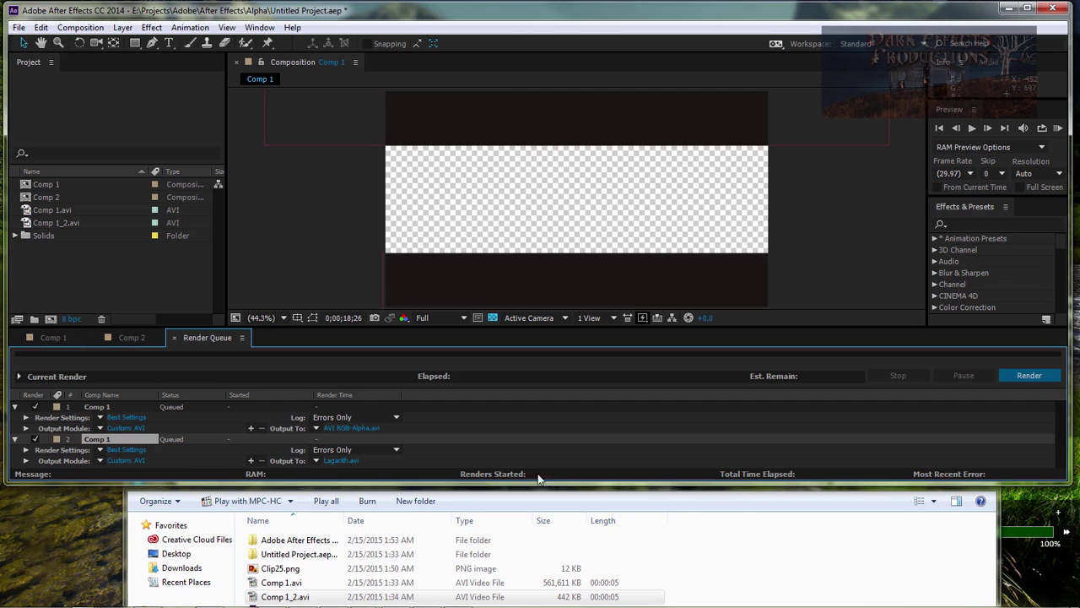
Render both Comp 1 items and compare sizes: AVI RGB-Alpha.avi 561,611 KB versus Lagarith.avi 442 KB
left_click(1025, 386)
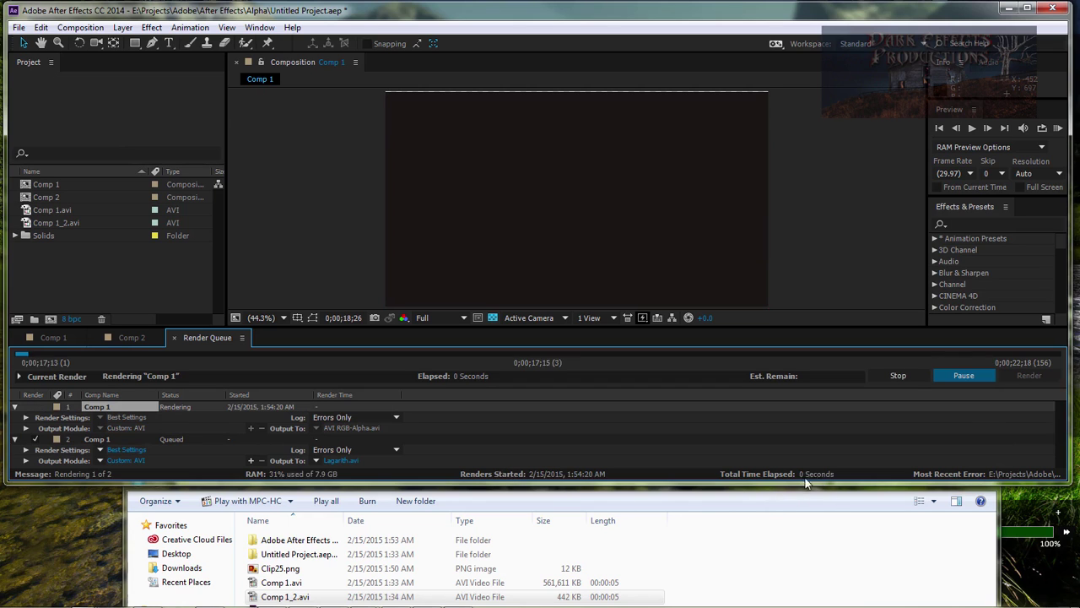
left_click_drag(736, 465, 736, 415)
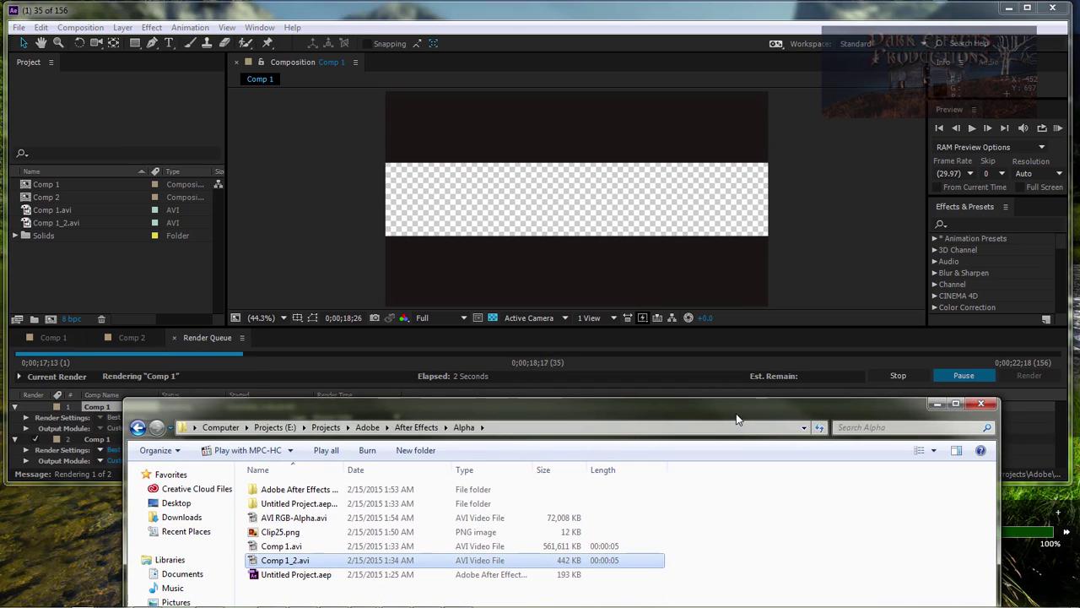
left_click(293, 521)
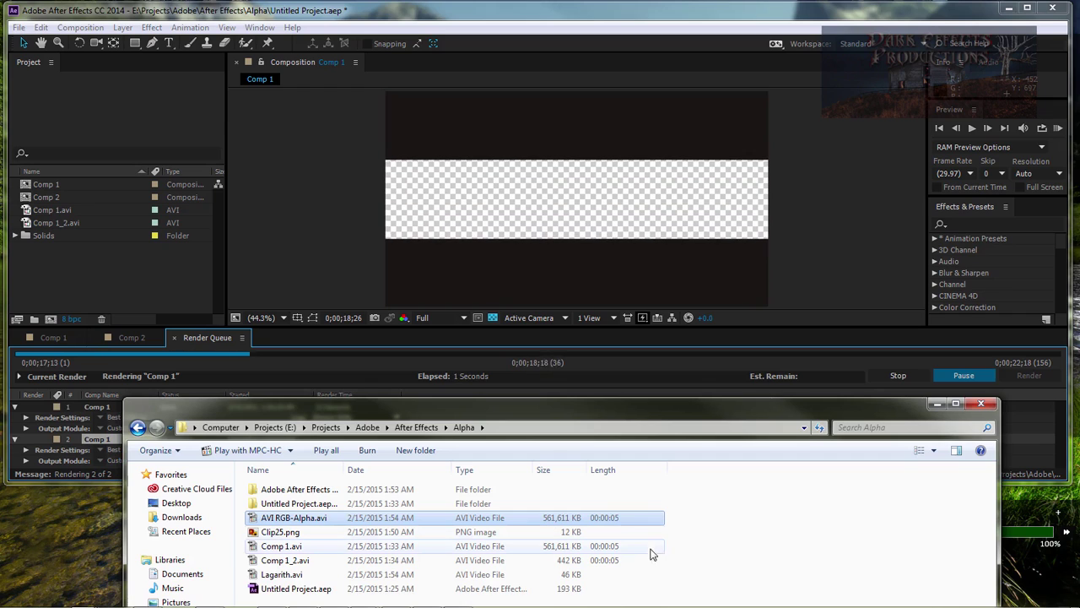
left_click_drag(660, 414, 660, 405)
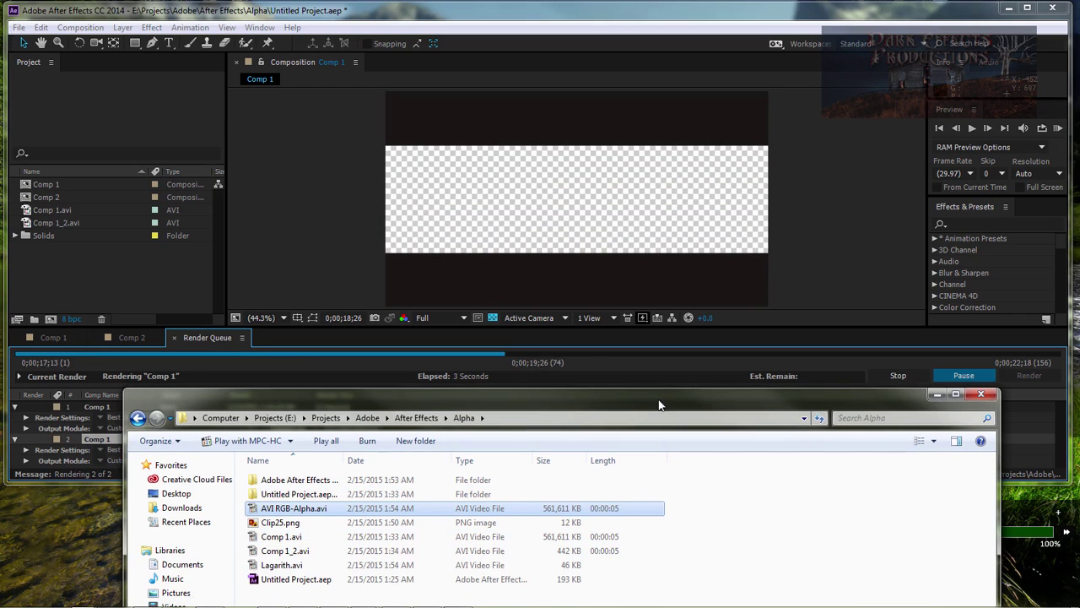
left_click(299, 567)
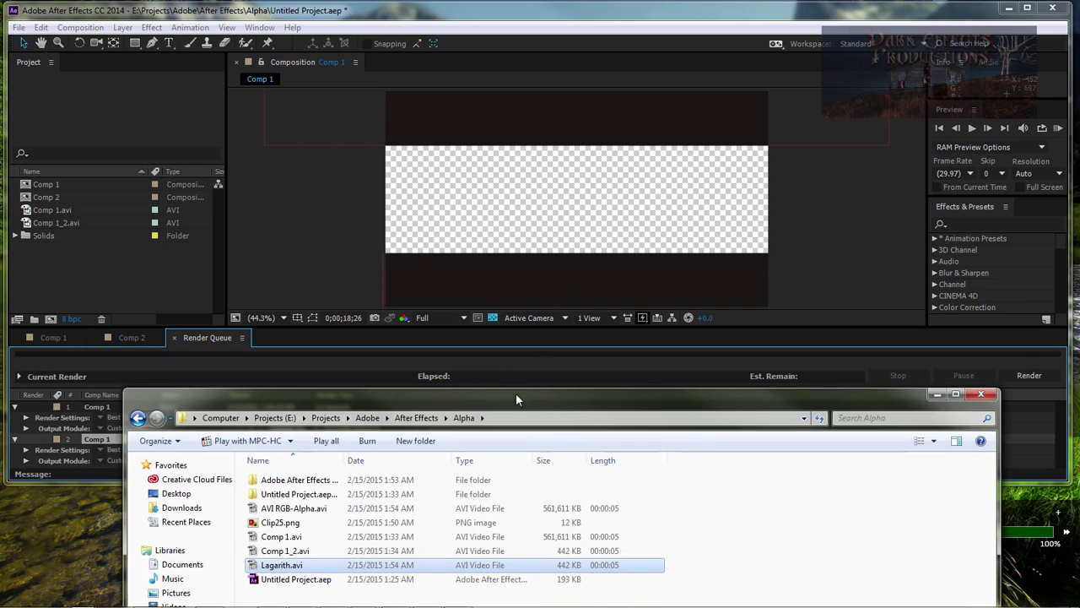
Import AVI RGB-Alpha.avi and Lagarith.avi from Explorer into the Project panel
left_click_drag(517, 397, 556, 476)
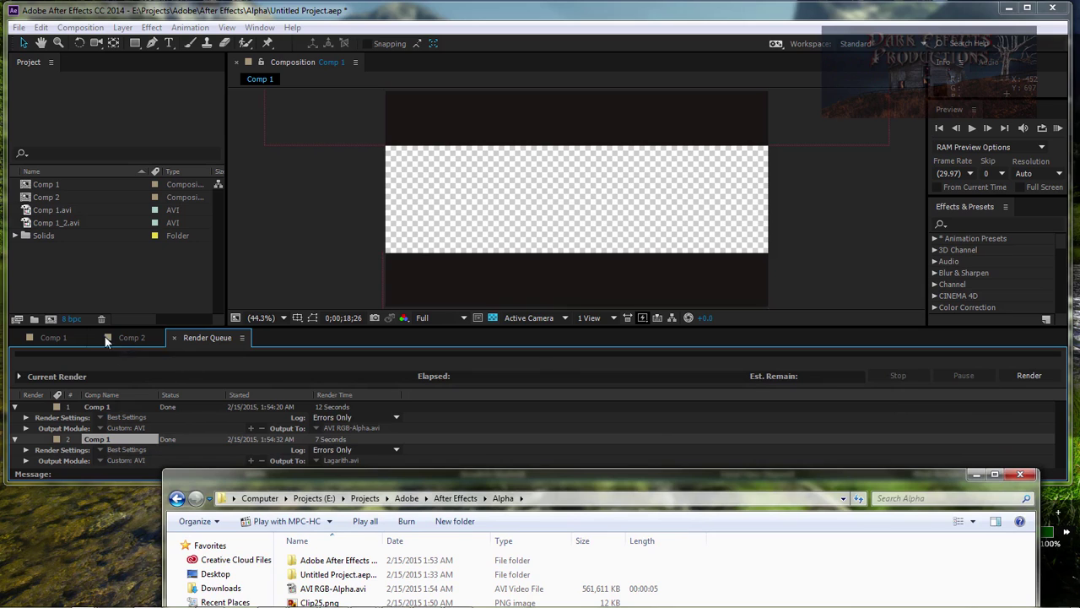
left_click(52, 337)
left_click(655, 486)
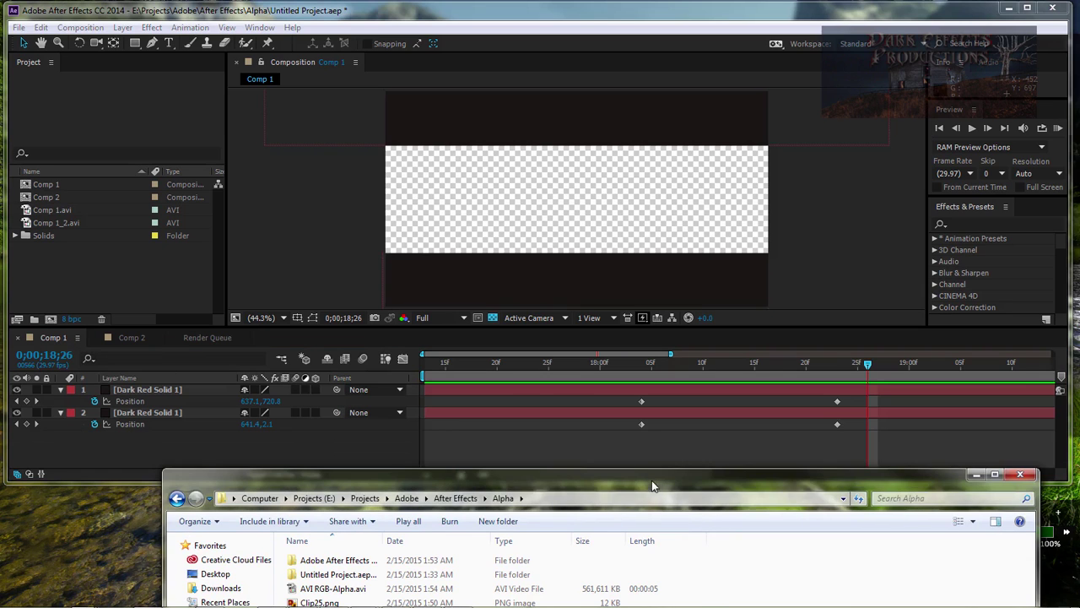
left_click_drag(653, 486, 666, 427)
left_click(342, 584)
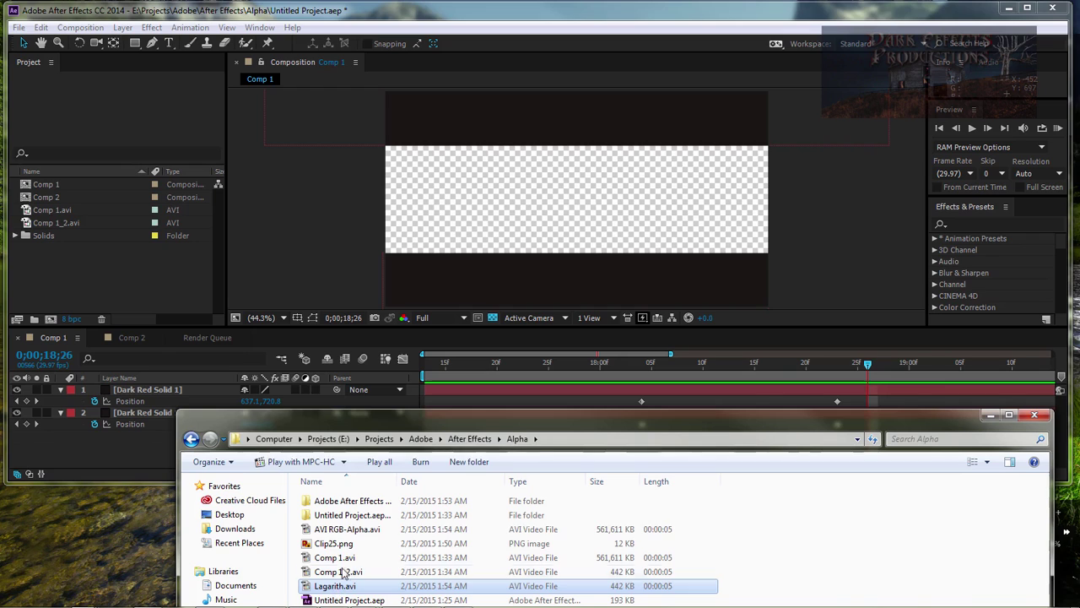
left_click(342, 529, "ctrl")
left_click_drag(342, 532, 72, 289)
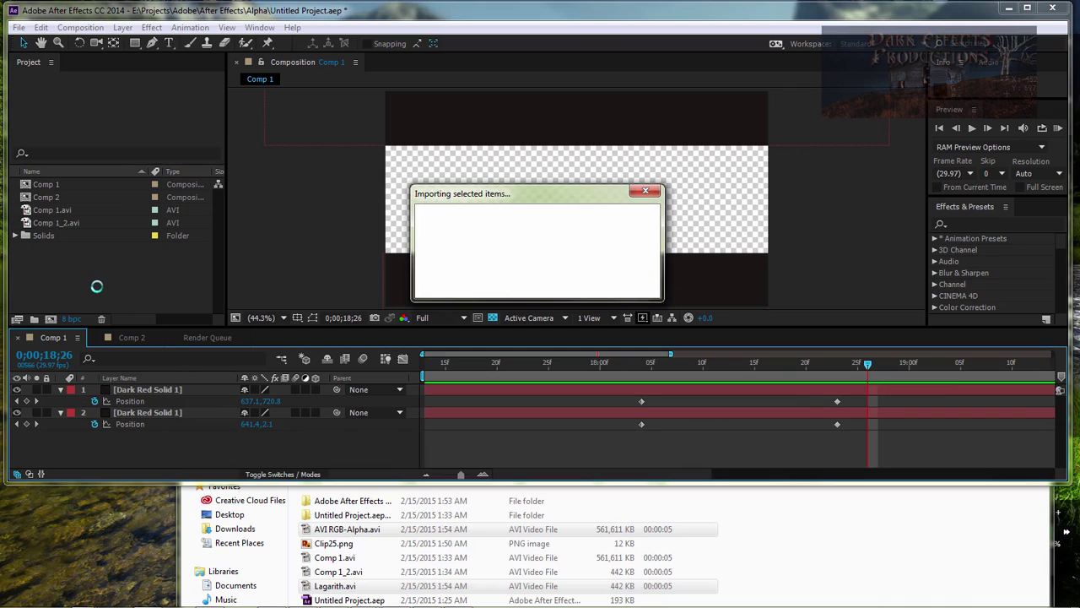
Add both rendered AVIs to Comp 2 as layers and hide the older Comp 1 render layers
left_click(130, 337)
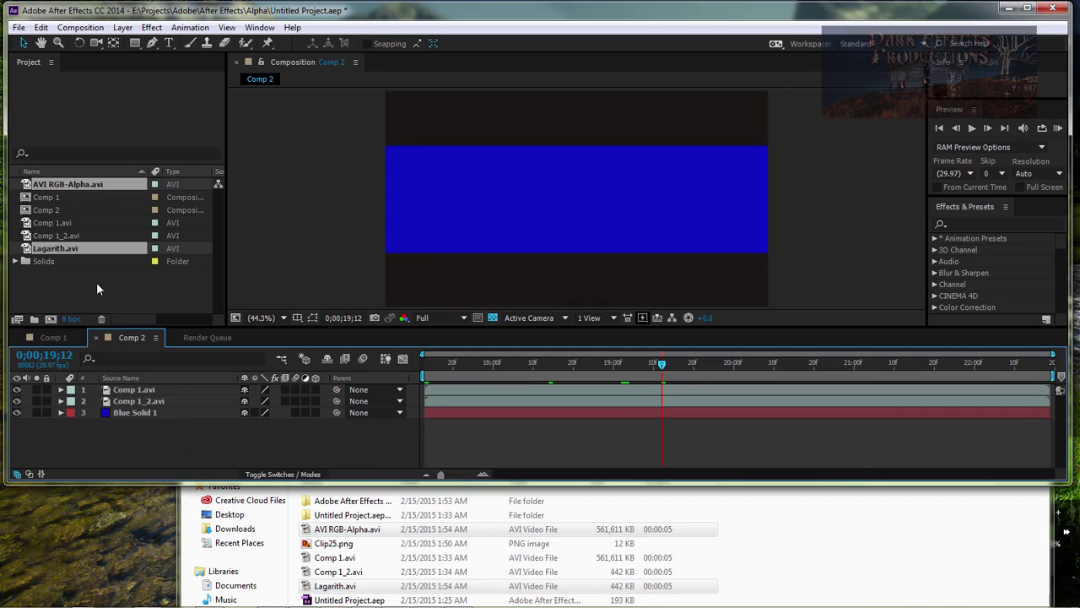
left_click_drag(60, 251, 125, 417)
left_click(42, 389)
left_click(42, 401, "shift")
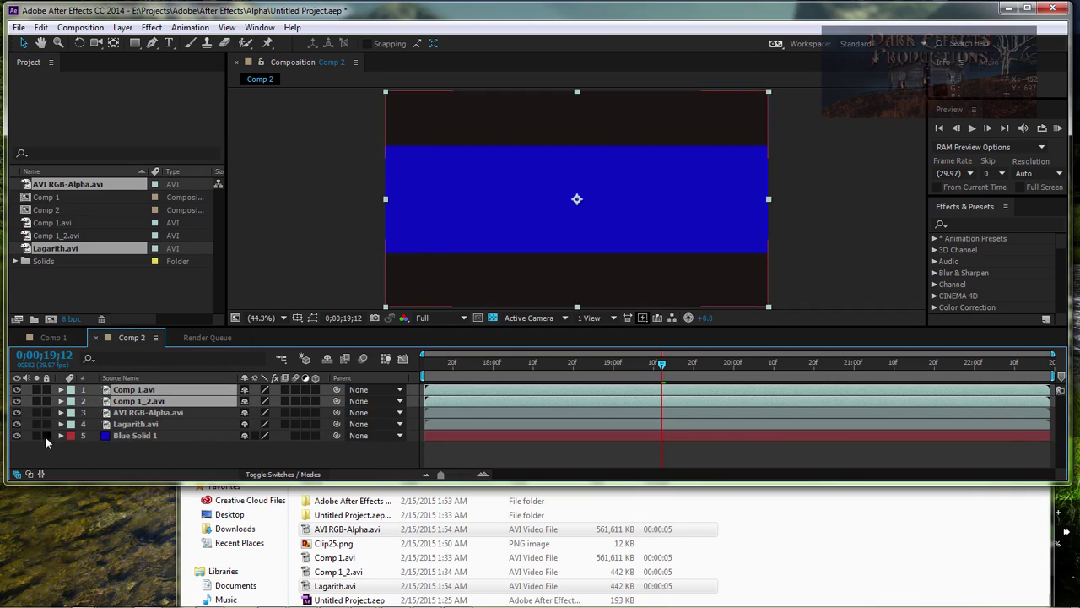
left_click_drag(16, 389, 16, 401)
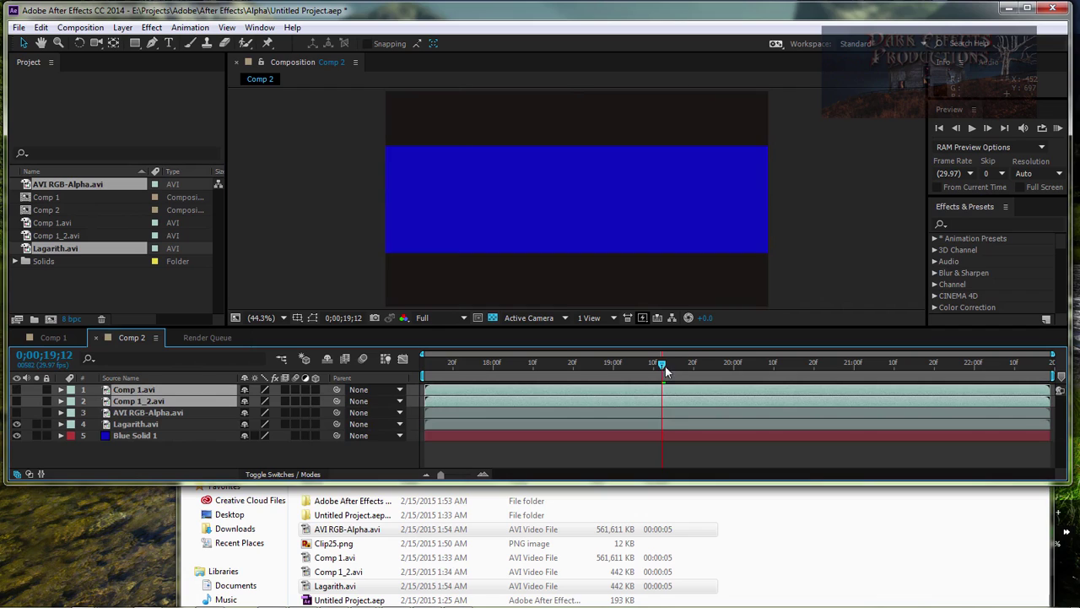
Compare the renders over Blue Solid 1, leaving only AVI RGB-Alpha.avi visible above it
left_click_drag(664, 365, 620, 367)
left_click(17, 436)
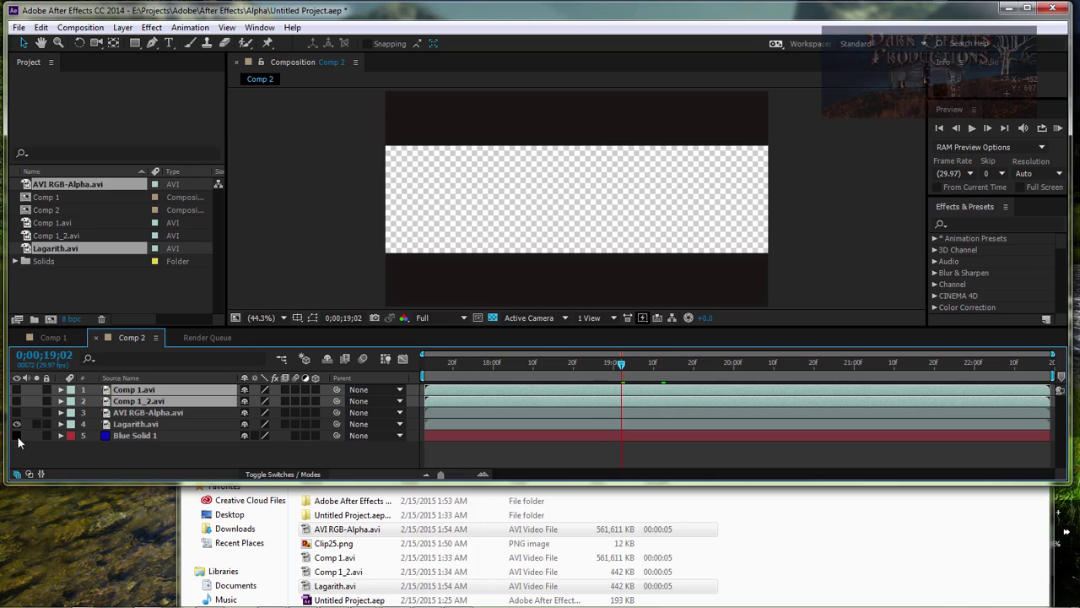
left_click(17, 435)
left_click(17, 435)
left_click(16, 423)
left_click(16, 412)
left_click(17, 435)
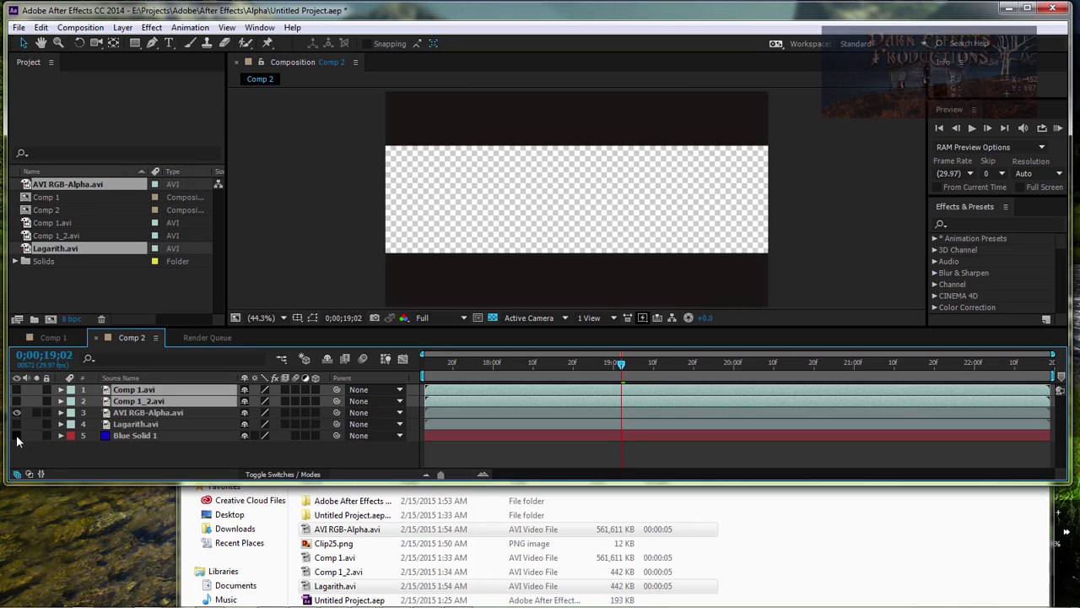
left_click(135, 412)
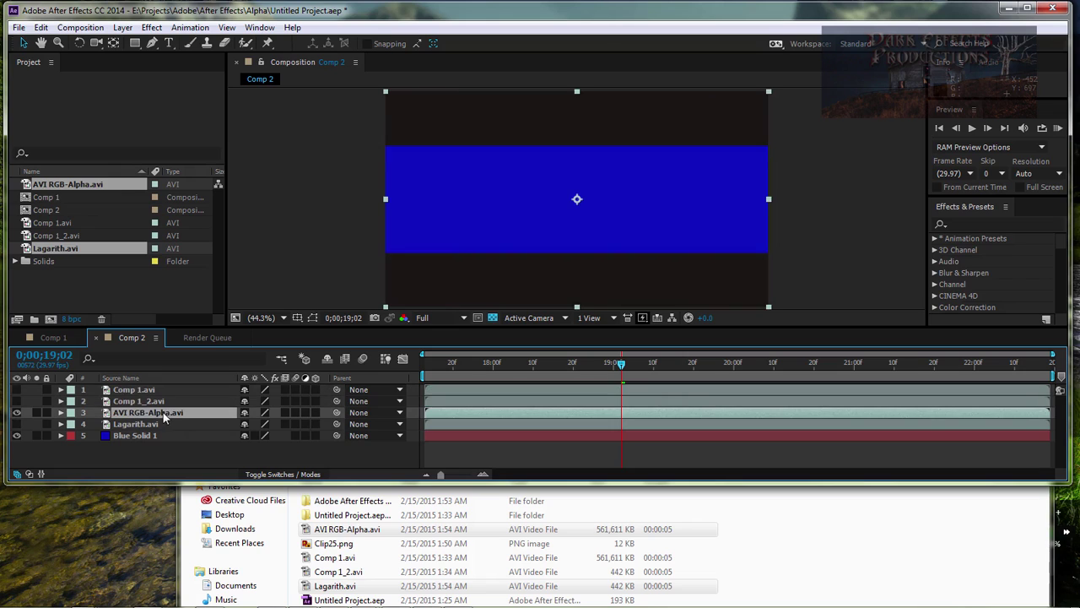
left_click(730, 501)
left_click_drag(714, 416, 698, 353)
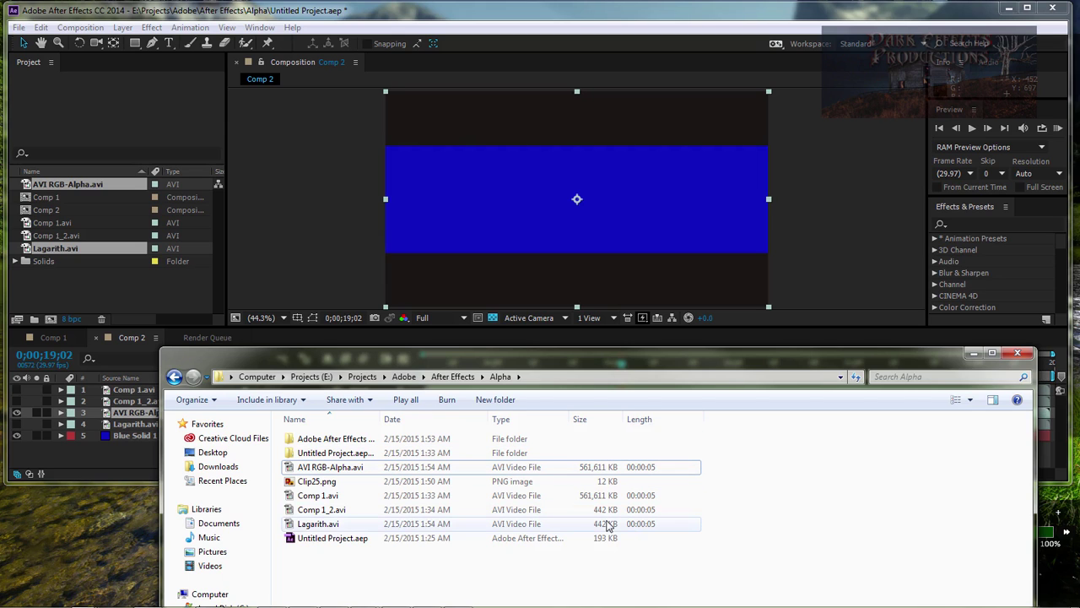
Bring Chrome's Lagarith codec page forward and position it over the workspace
key("alt+Tab")
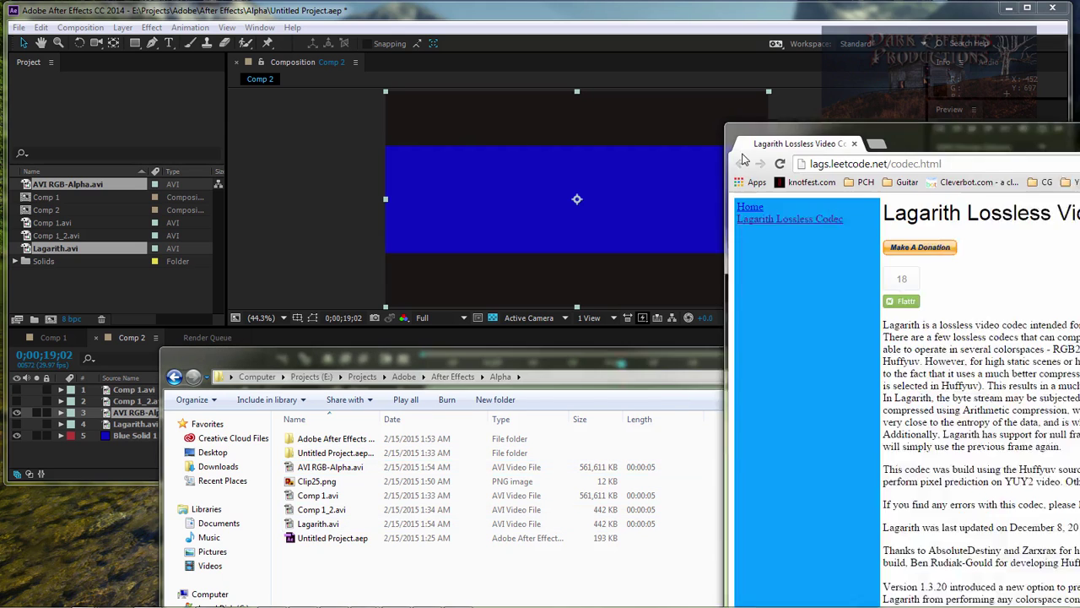
left_click_drag(1071, 145, 636, 154)
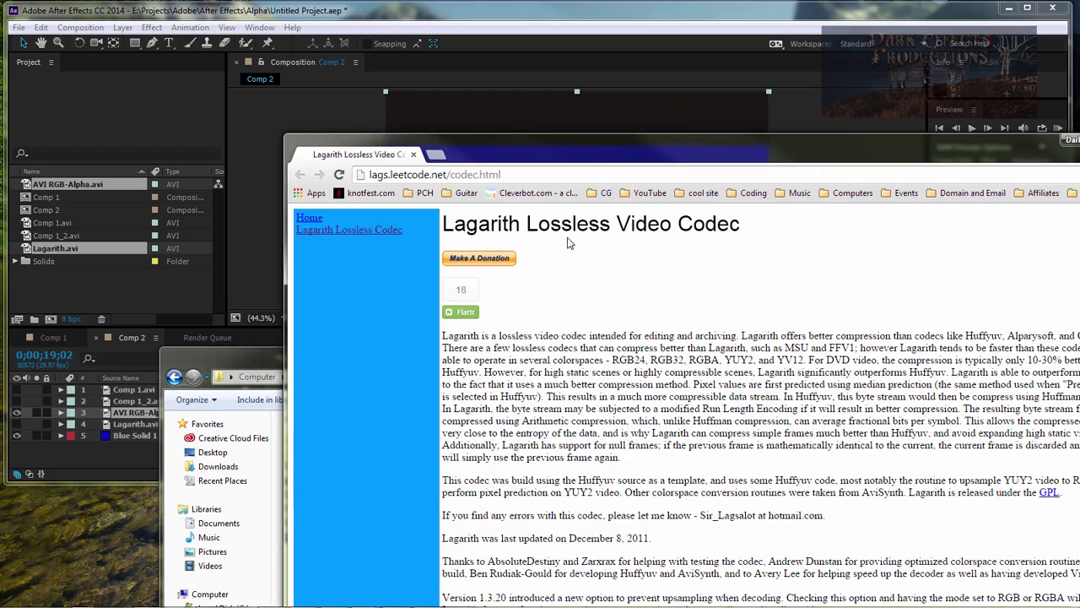
left_click_drag(741, 144, 560, 59)
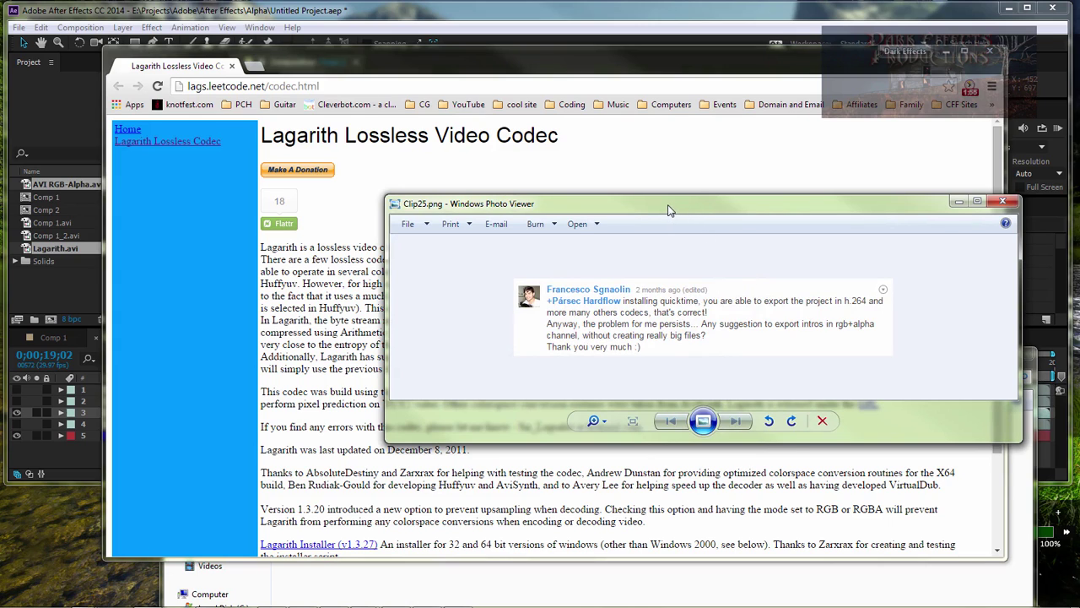
Reposition the Clip25.png Photo Viewer window slightly left and down over Chrome
left_click_drag(669, 209, 621, 222)
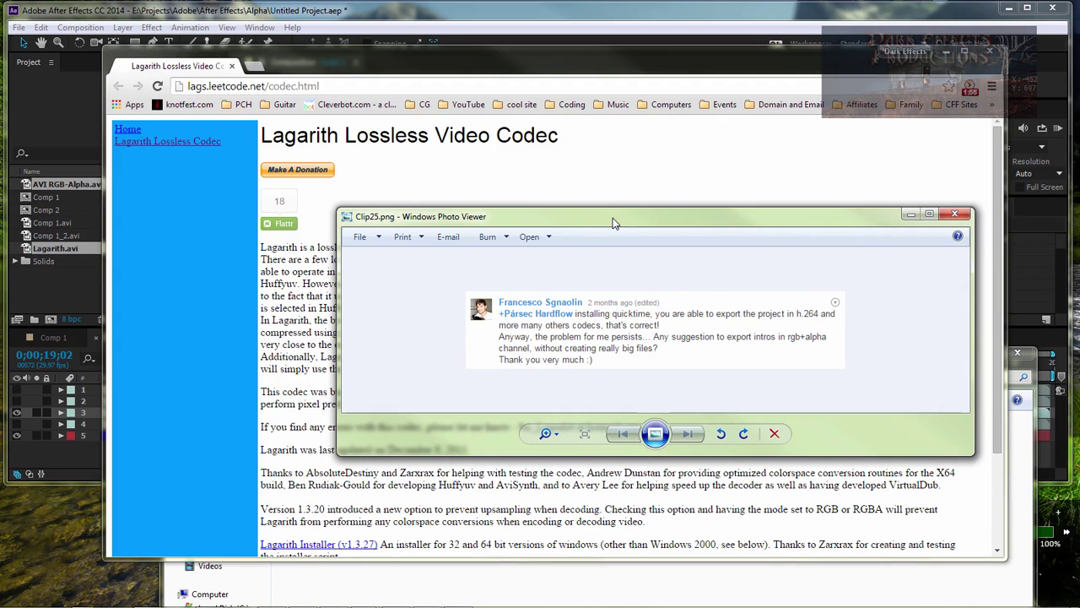